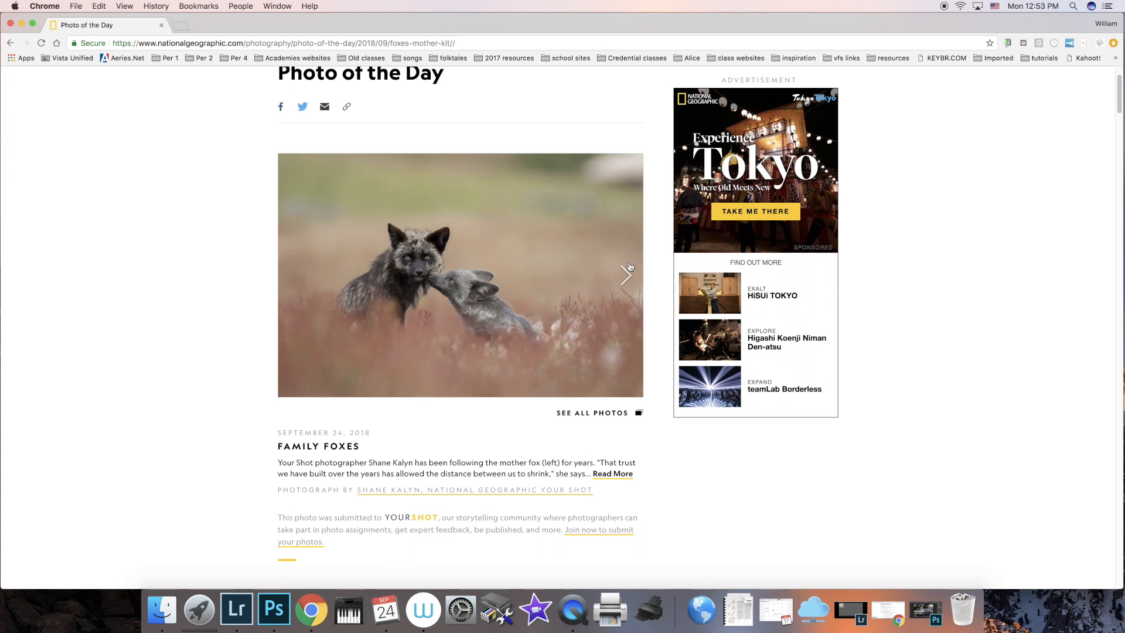
Step: Browse back through the National Geographic Photo of the Day pictures to the September 19, 2018 photo "Digital Museum"
click(624, 275)
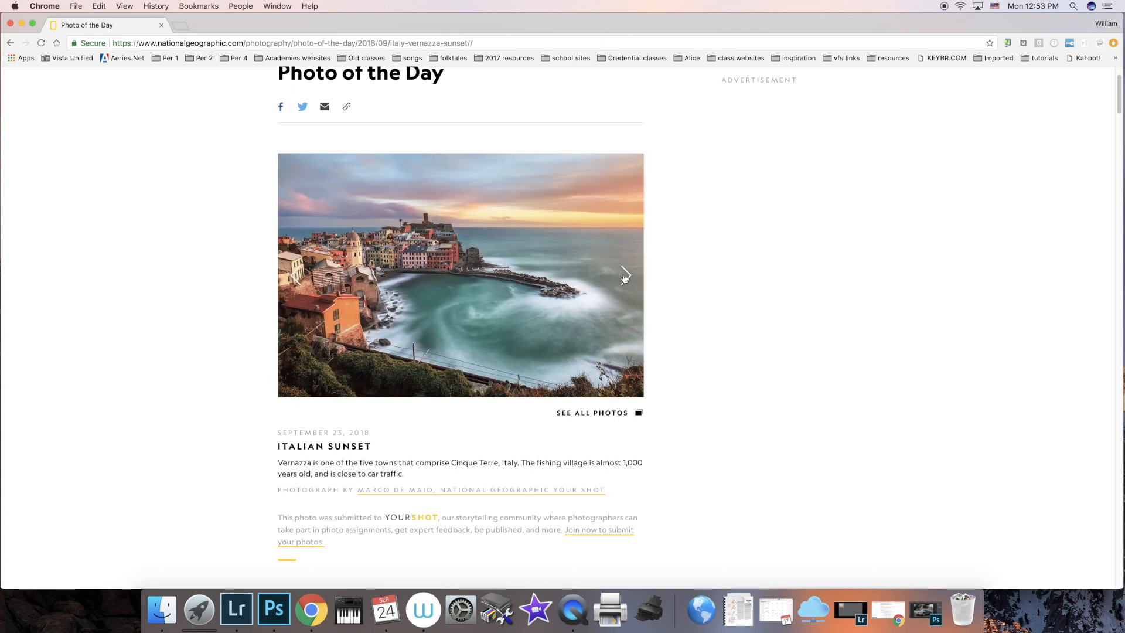
click(624, 275)
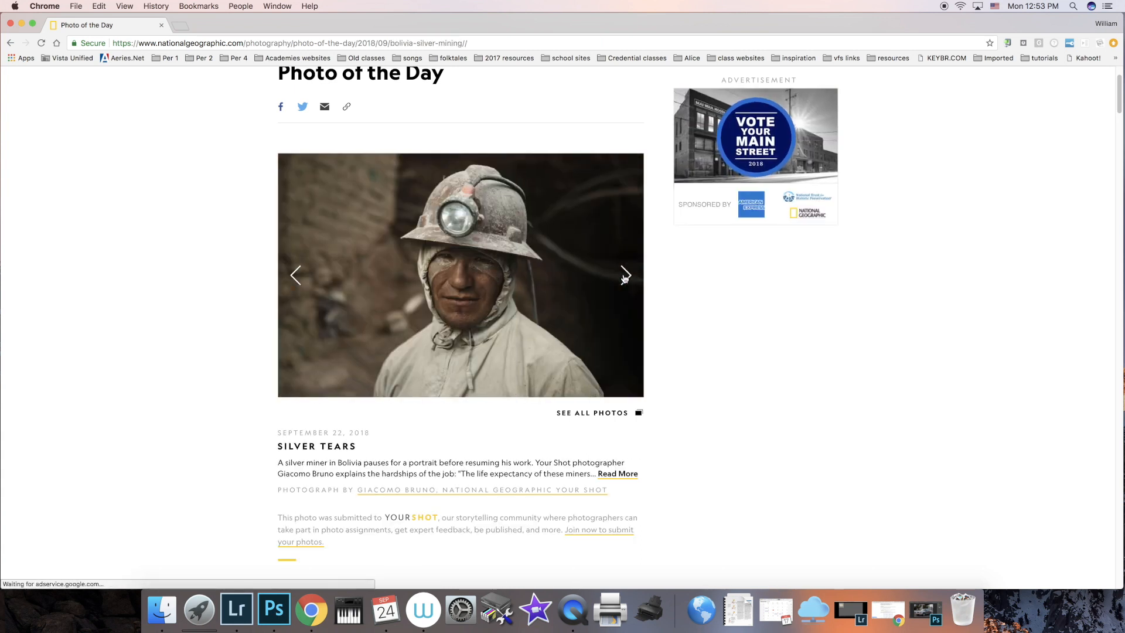
click(625, 275)
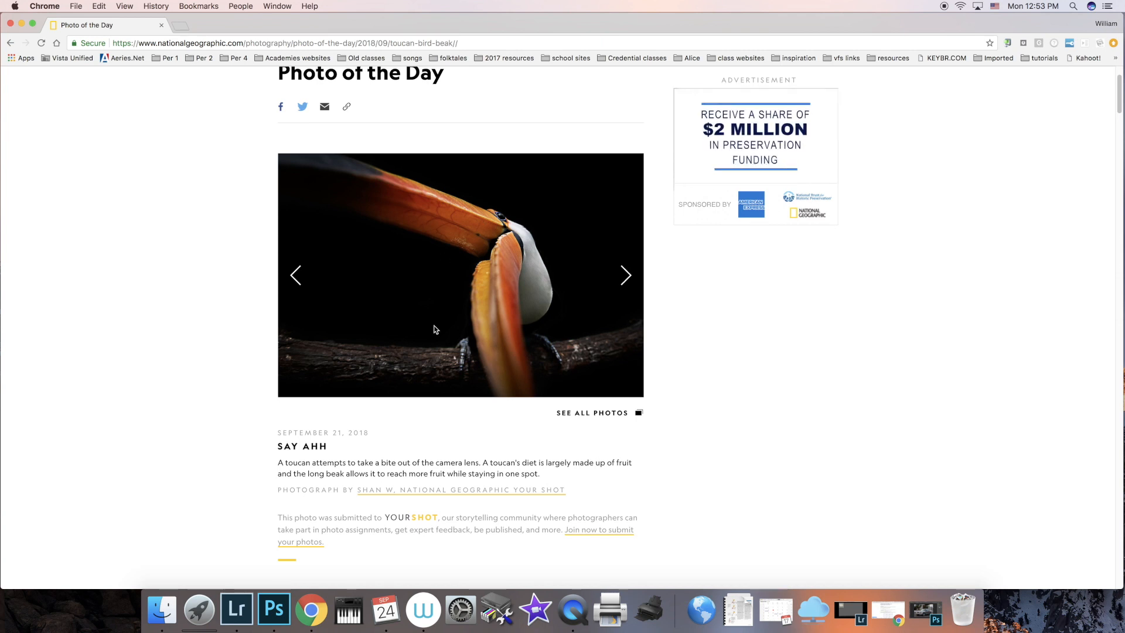
click(626, 275)
click(625, 275)
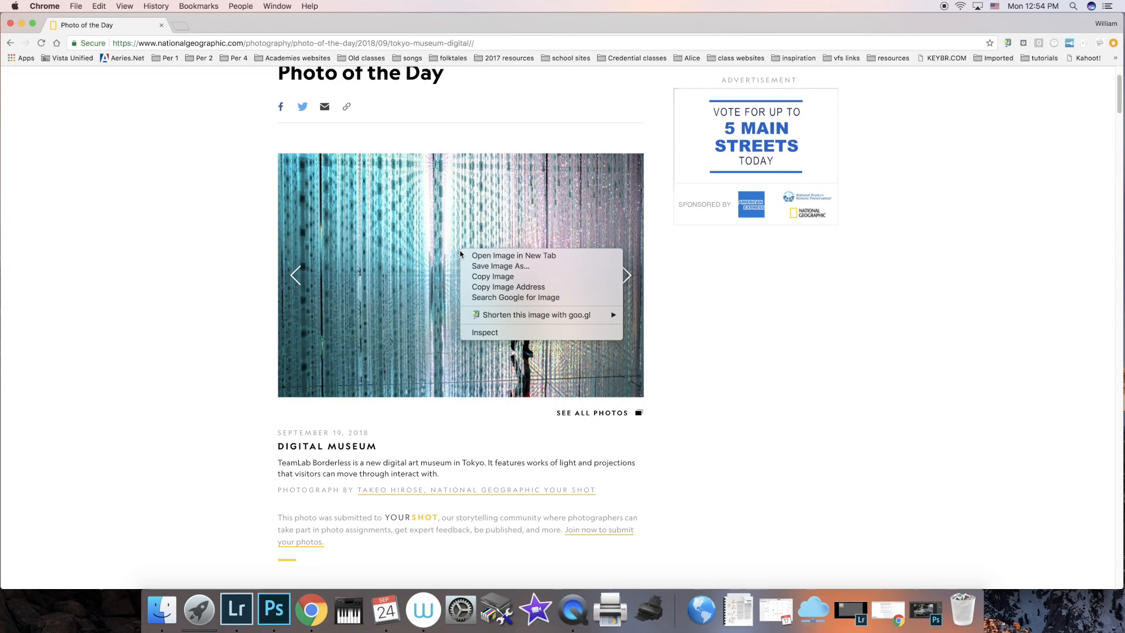
Step: Save the Digital Museum photo as a JPEG in a new "rule of thirds" folder inside the Desktop's "inspiration galleries" folder
click(490, 267)
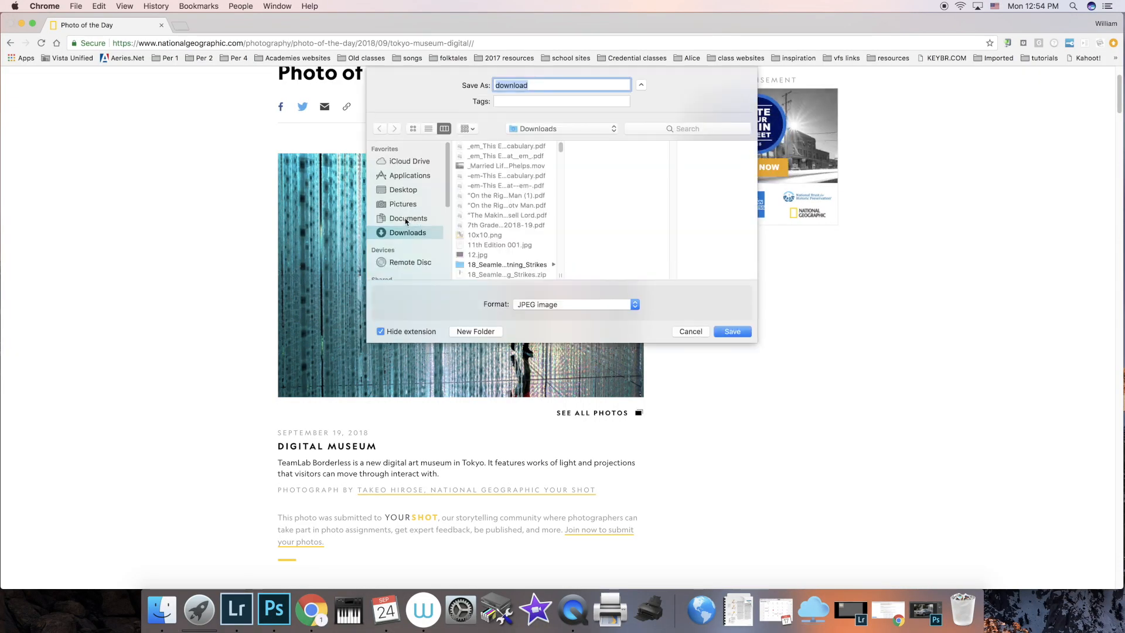
click(403, 191)
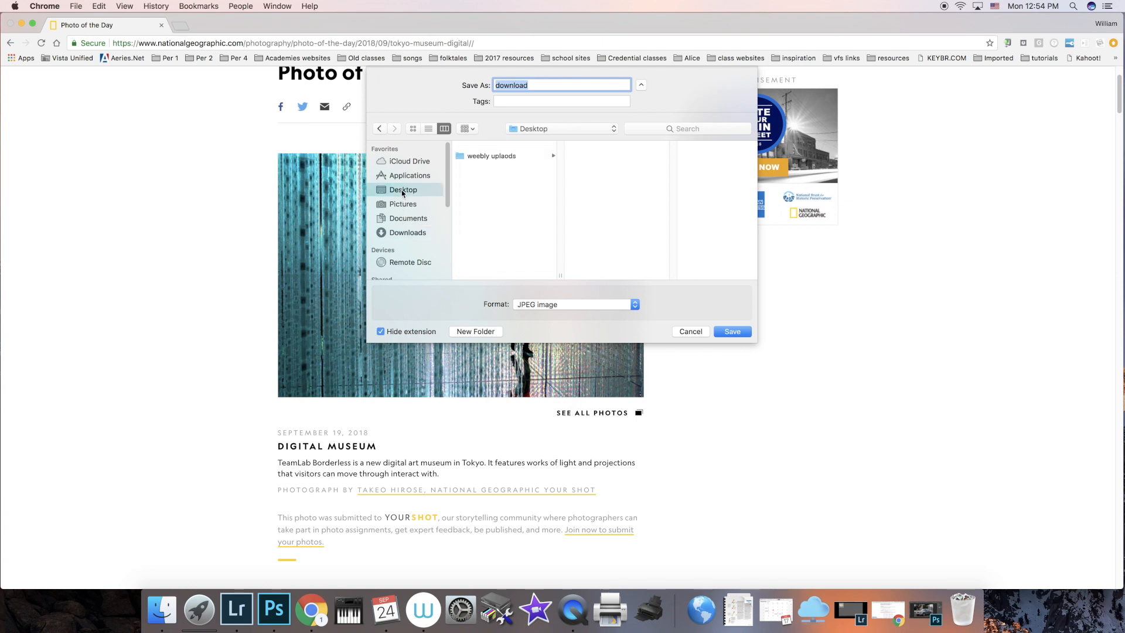
click(495, 146)
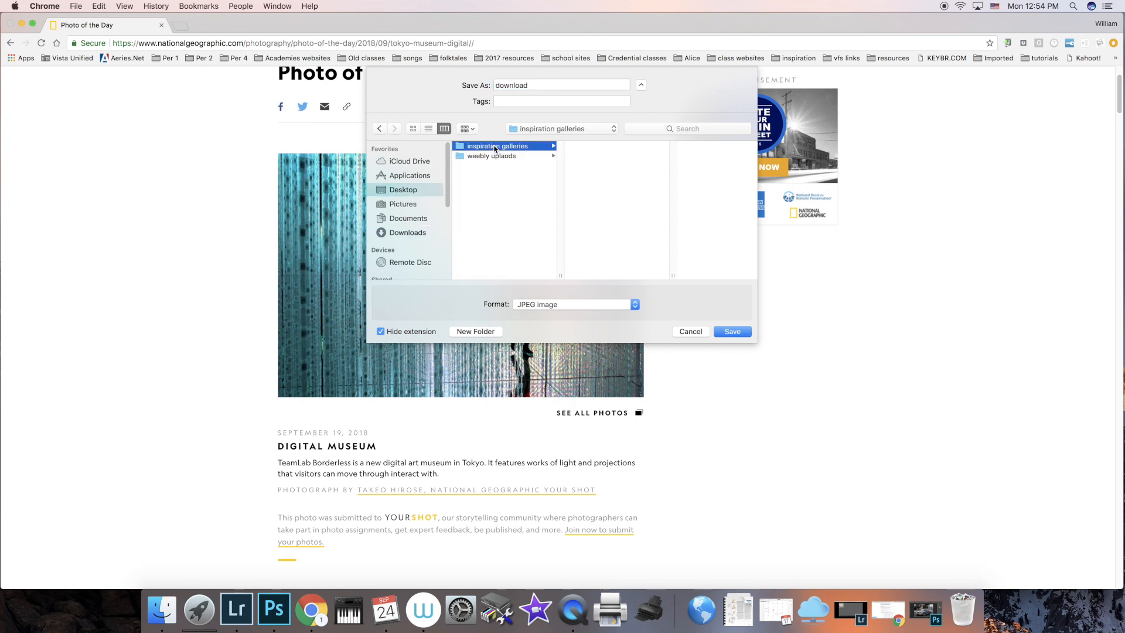
click(483, 331)
text(rule of thirds)
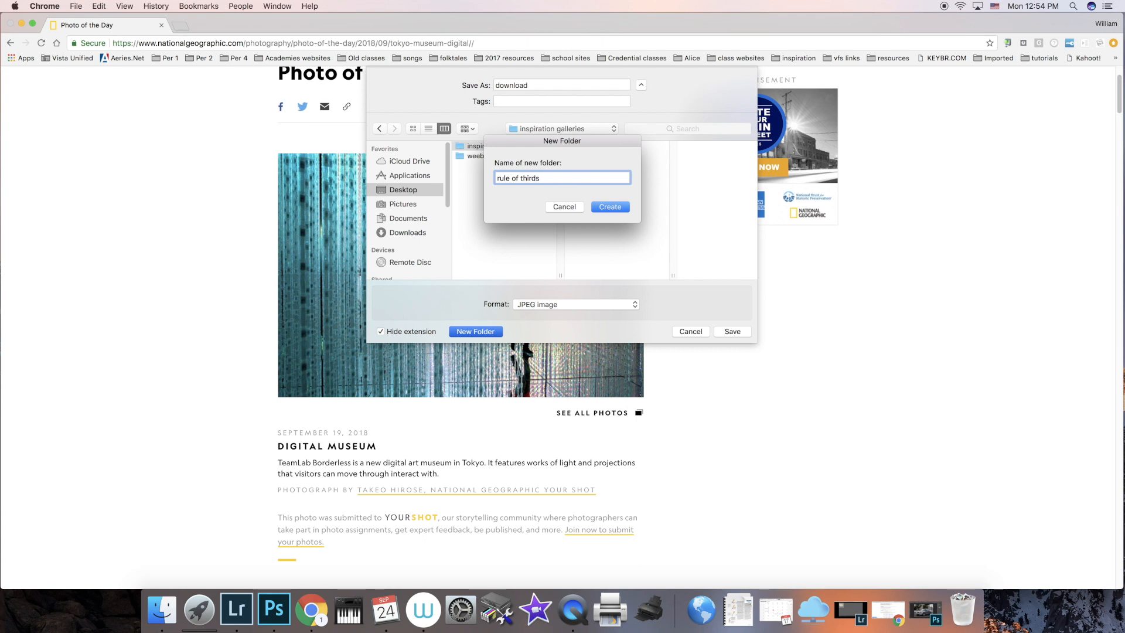
key(Return)
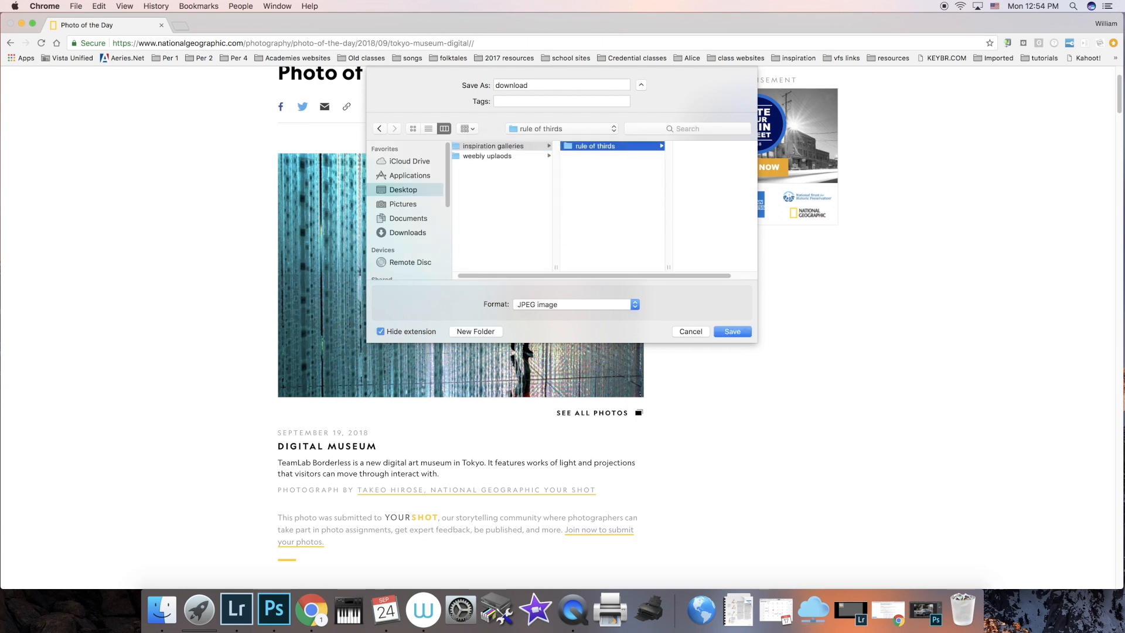
key(Return)
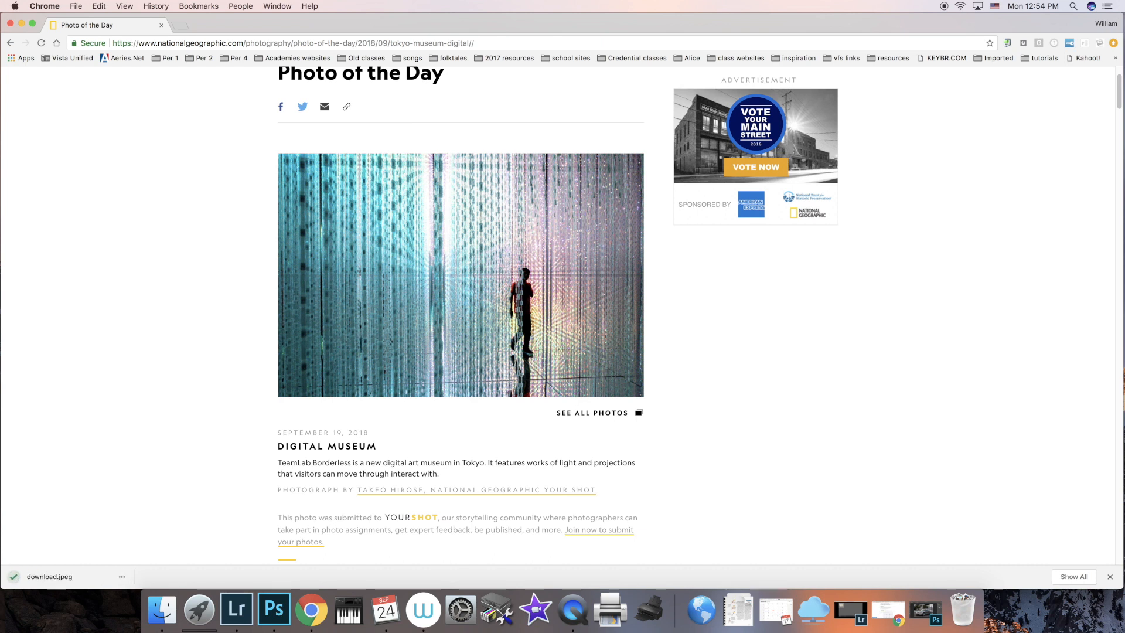
Step: Open weebly.com/weebly/main.php#/ in a new tab and add a Gallery element between the grid image and the Shooting Assignment heading
key(super+t)
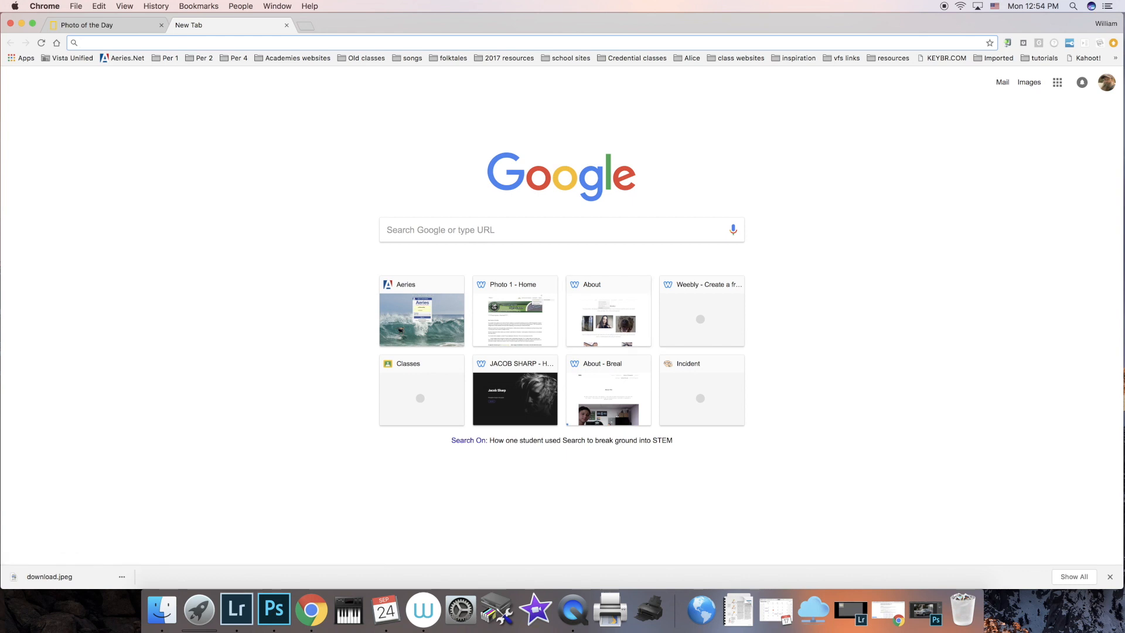
text(weebly.com/weebly/main.php#/)
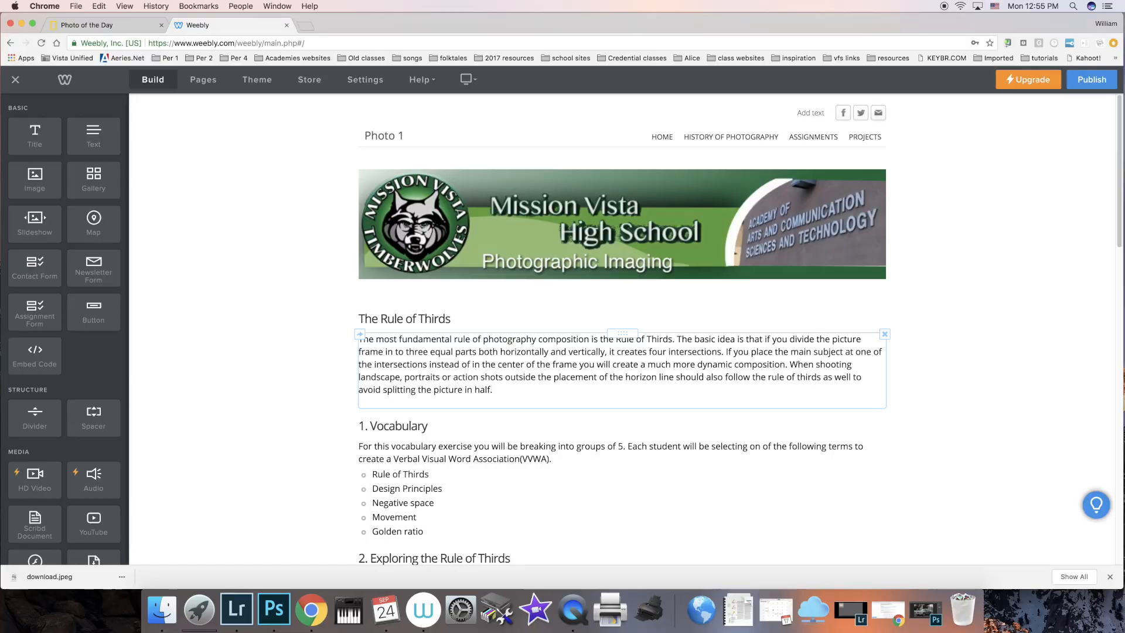
scroll(623, 320, down, 20)
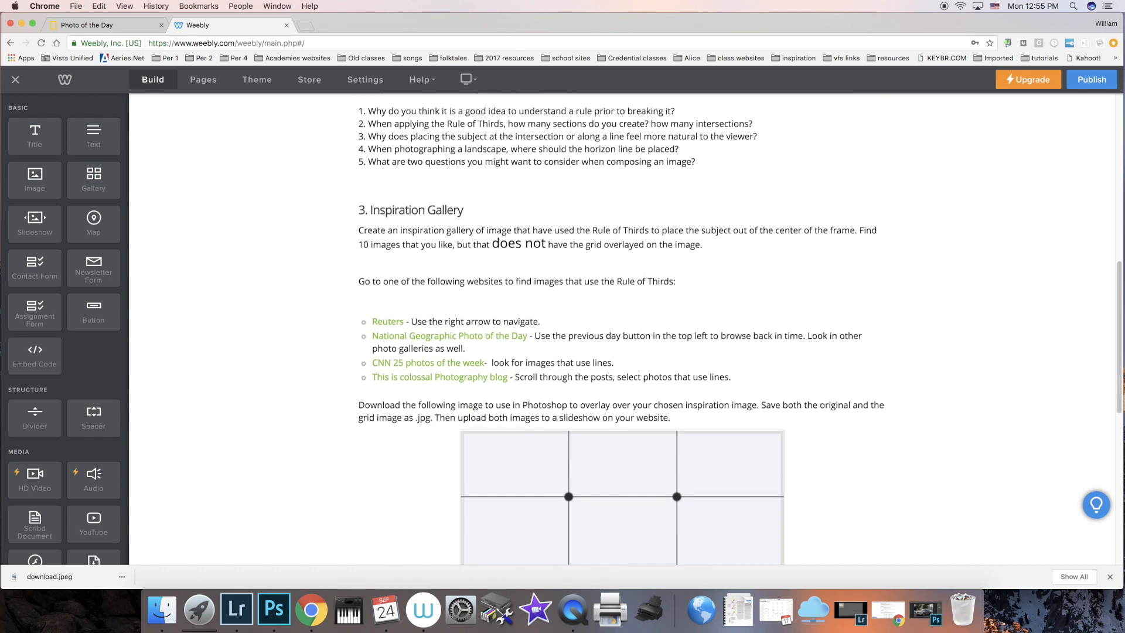
scroll(623, 328, up, 4)
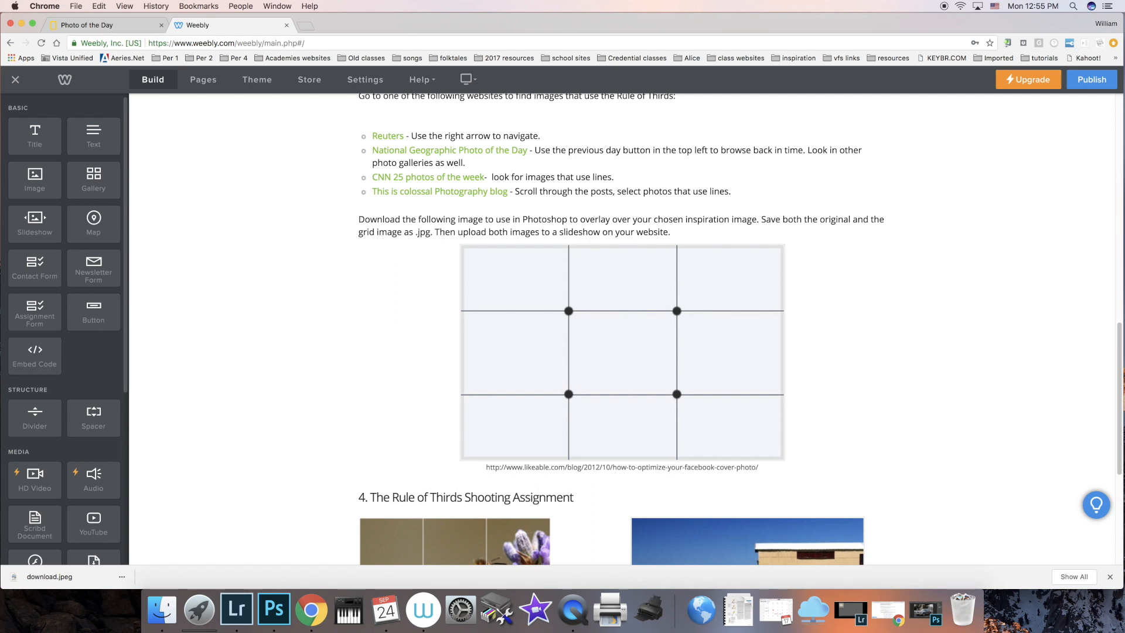
drag(93, 179, 505, 486)
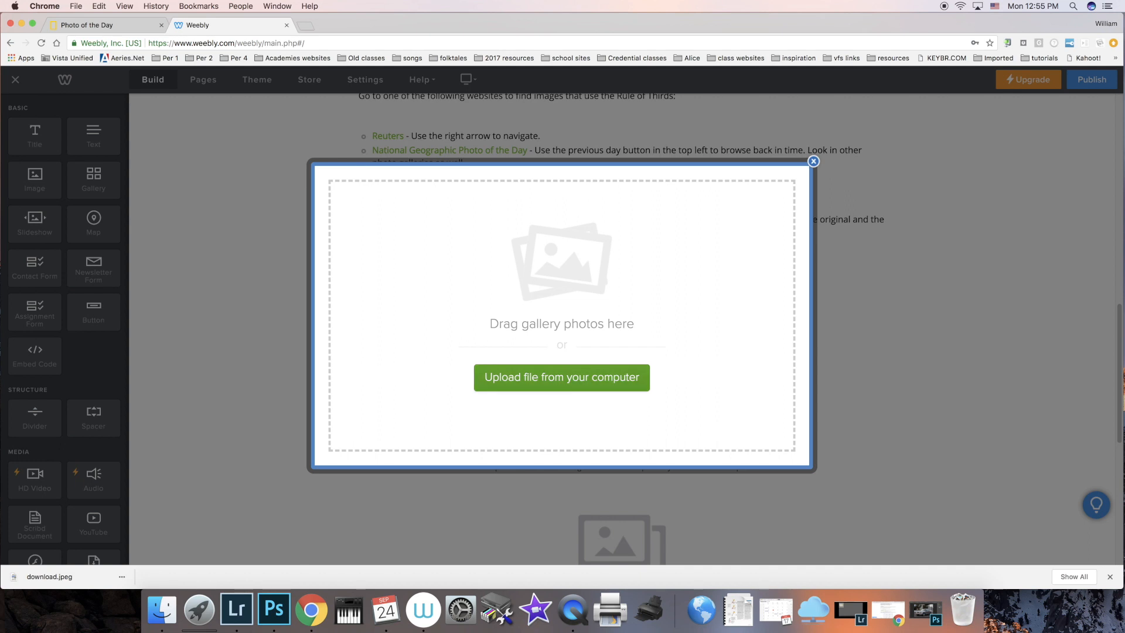
Step: Upload download.jpeg from the Desktop's inspiration galleries > rule of thirds folder into the new gallery
click(561, 377)
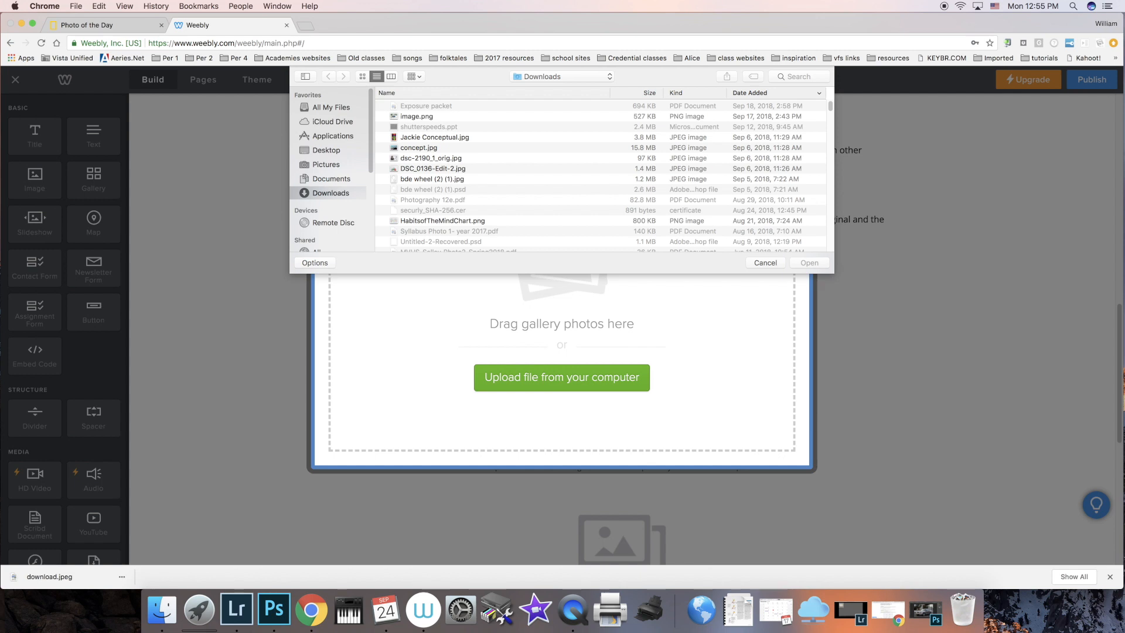
click(326, 150)
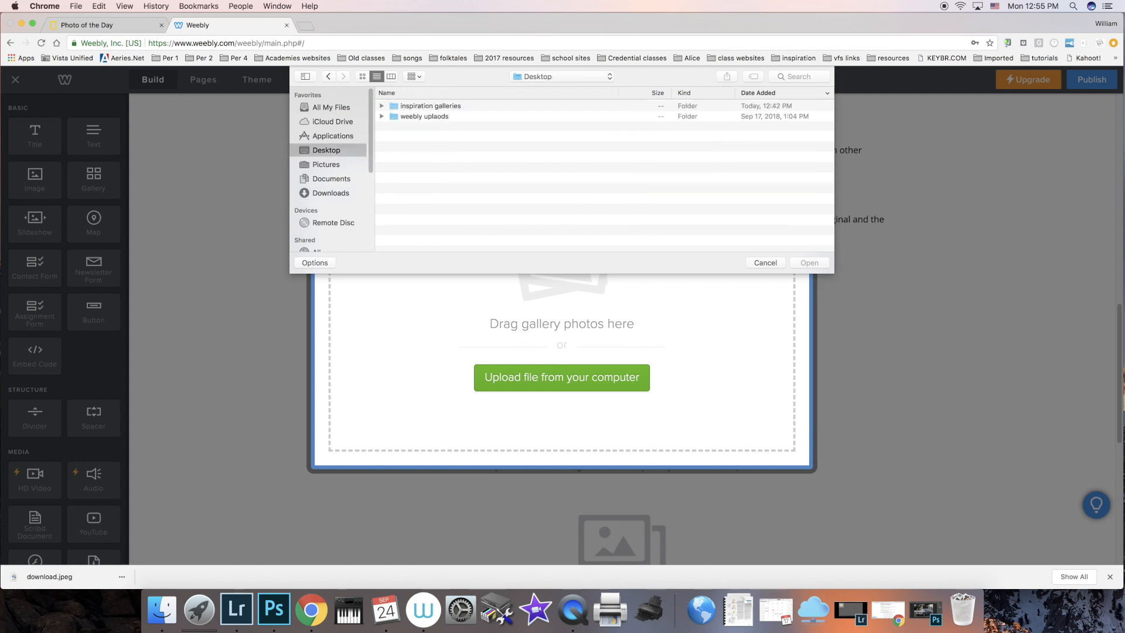
click(430, 106)
double_click(430, 106)
double_click(420, 106)
click(422, 106)
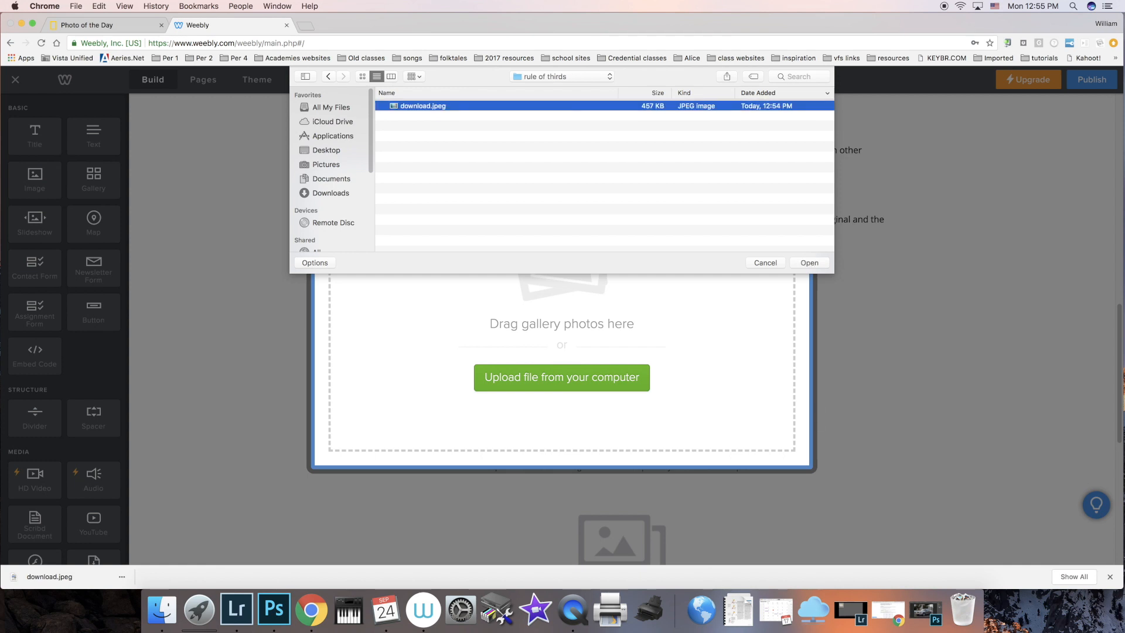
click(809, 263)
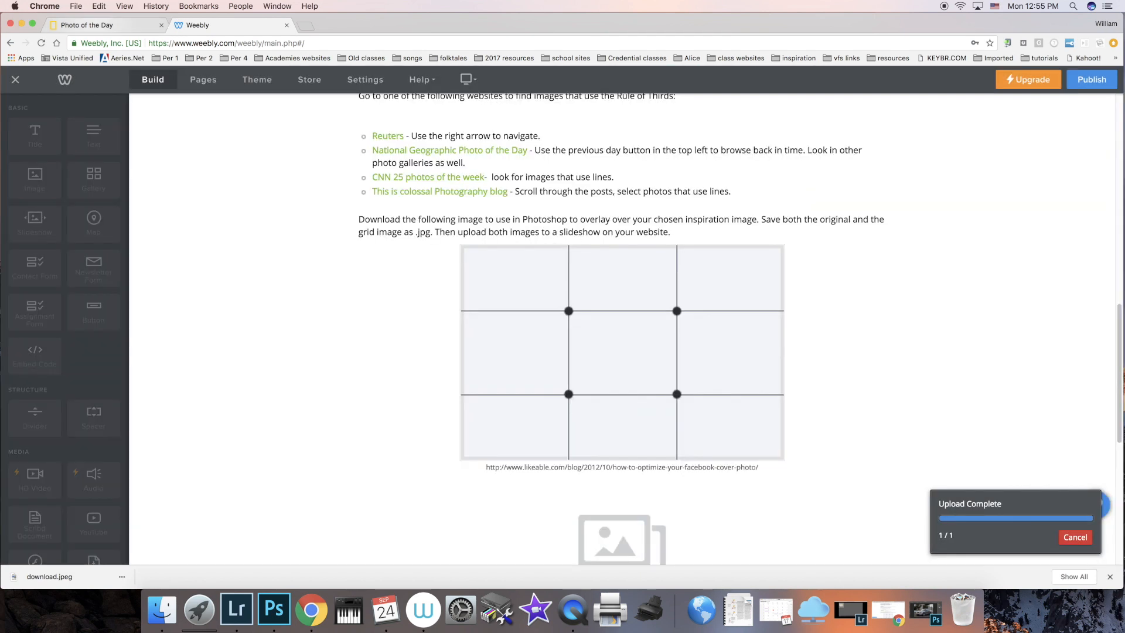
Step: Copy the web address of the National Geographic Digital Museum photo page
click(86, 25)
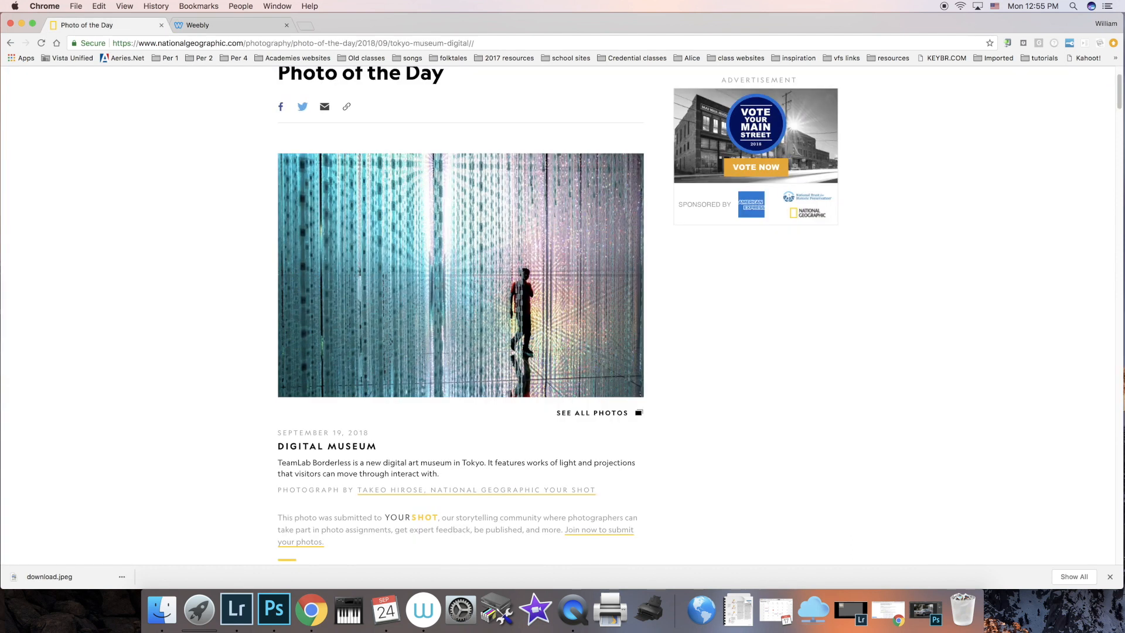
click(293, 43)
key(super+c)
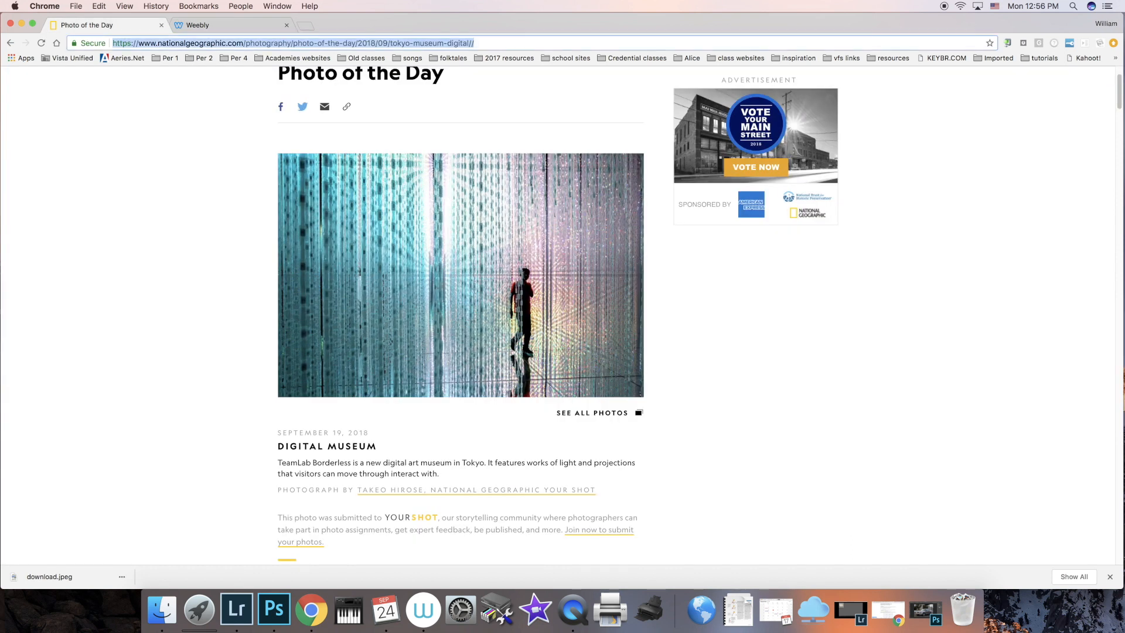
Step: Add the copied National Geographic address as the caption of the uploaded gallery photo in Weebly
click(231, 25)
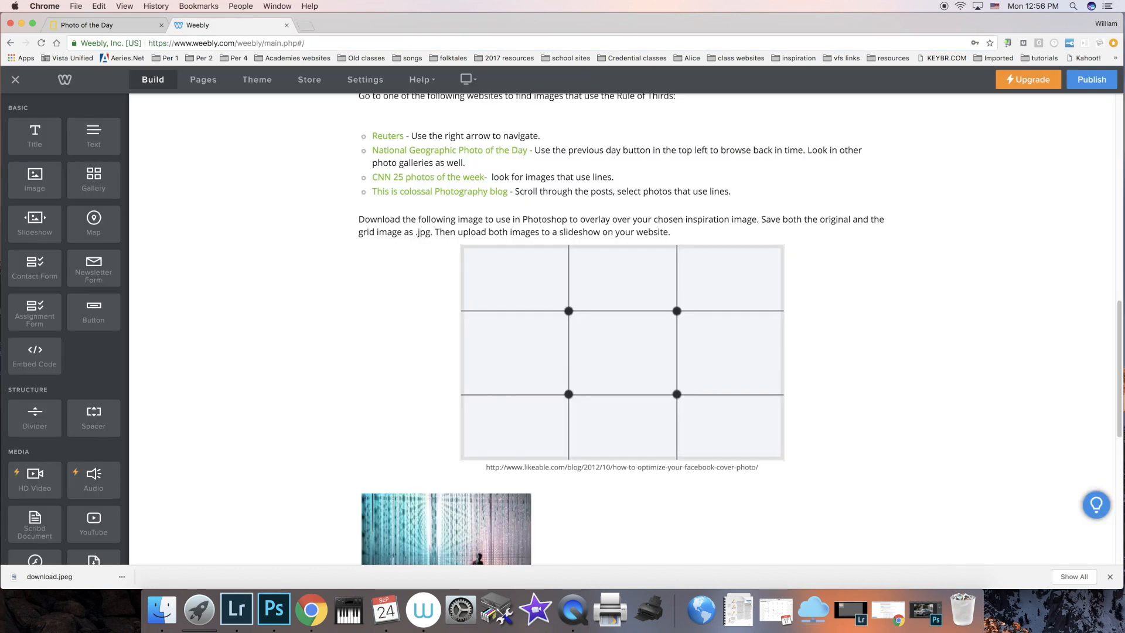
click(457, 527)
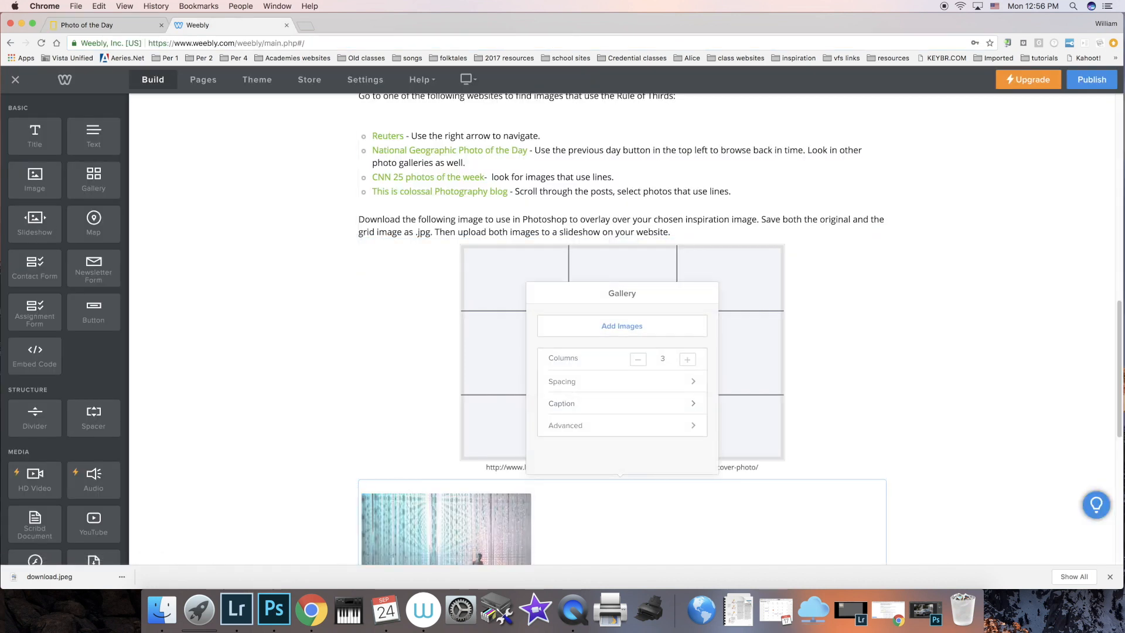
click(446, 527)
click(420, 473)
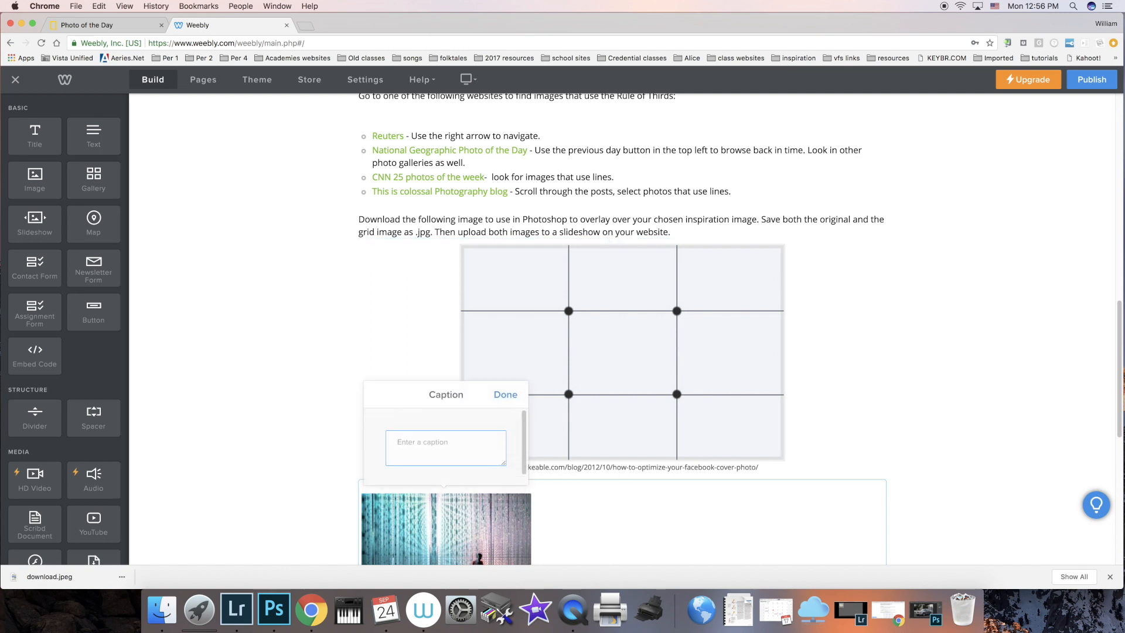
key(super+v)
click(504, 395)
Step: Link the gallery photo to the copied tokyo-museum-digital website URL, set to open in a new window
click(446, 525)
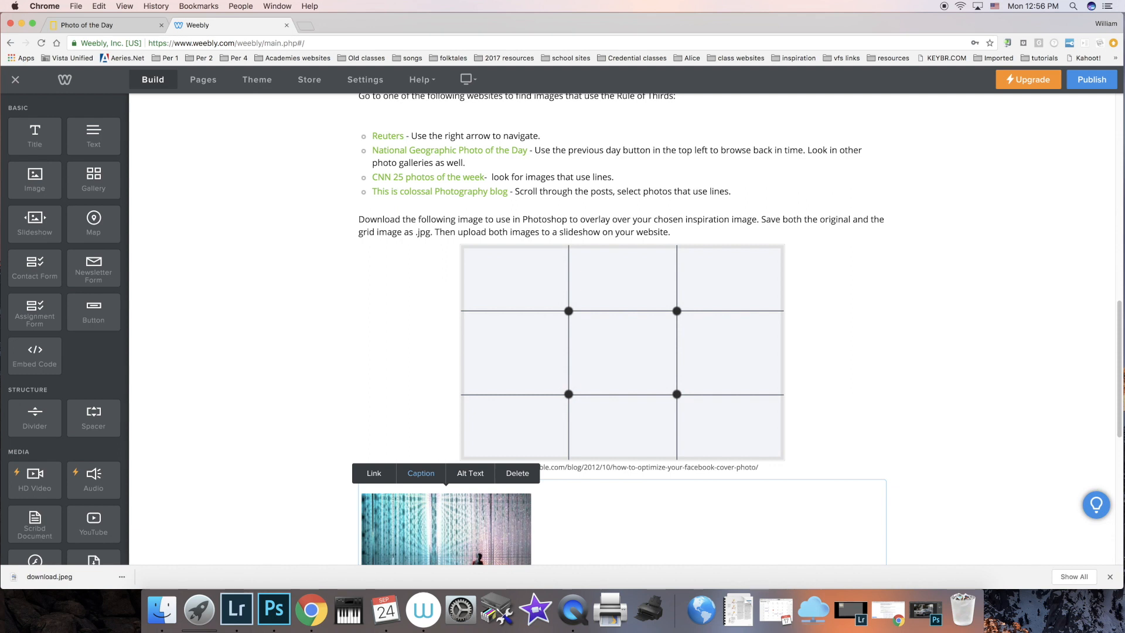
click(374, 473)
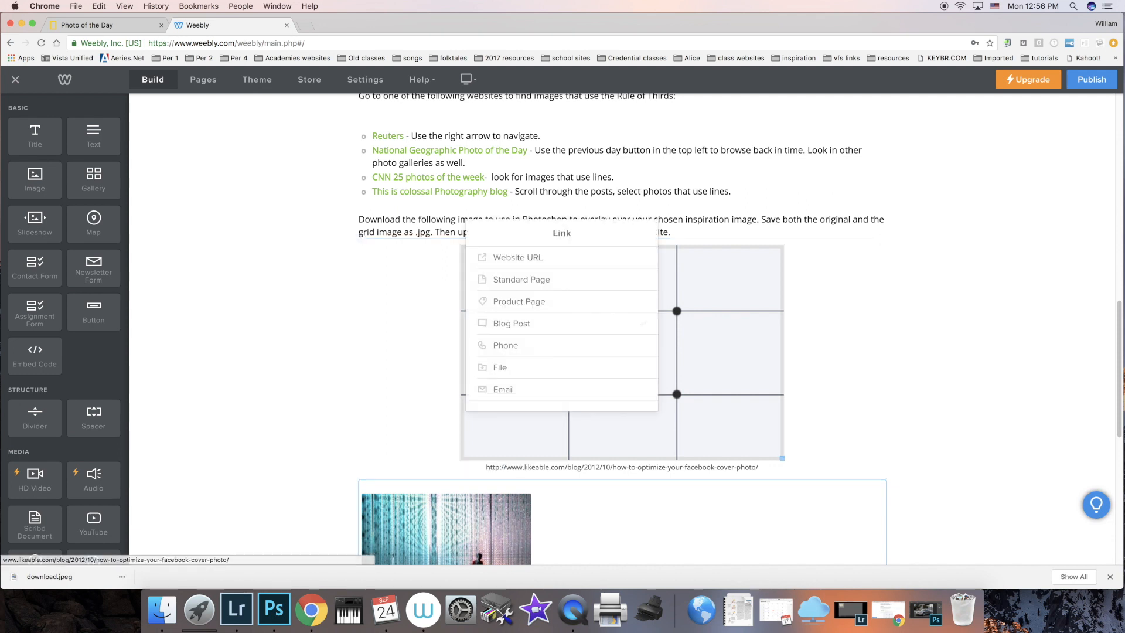
click(517, 257)
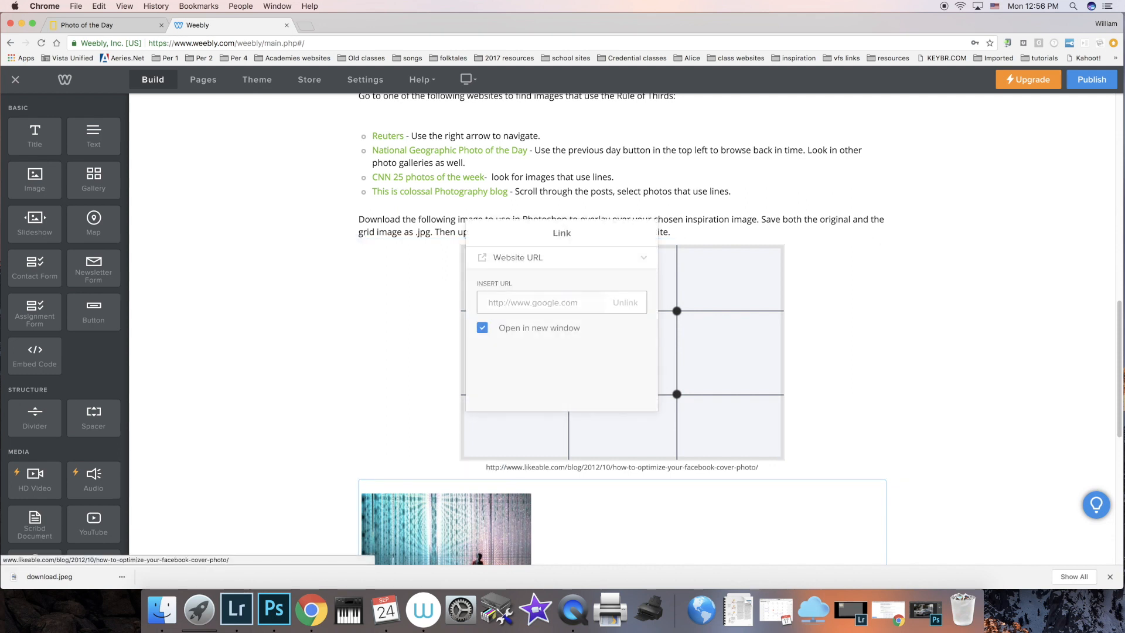
key(super+v)
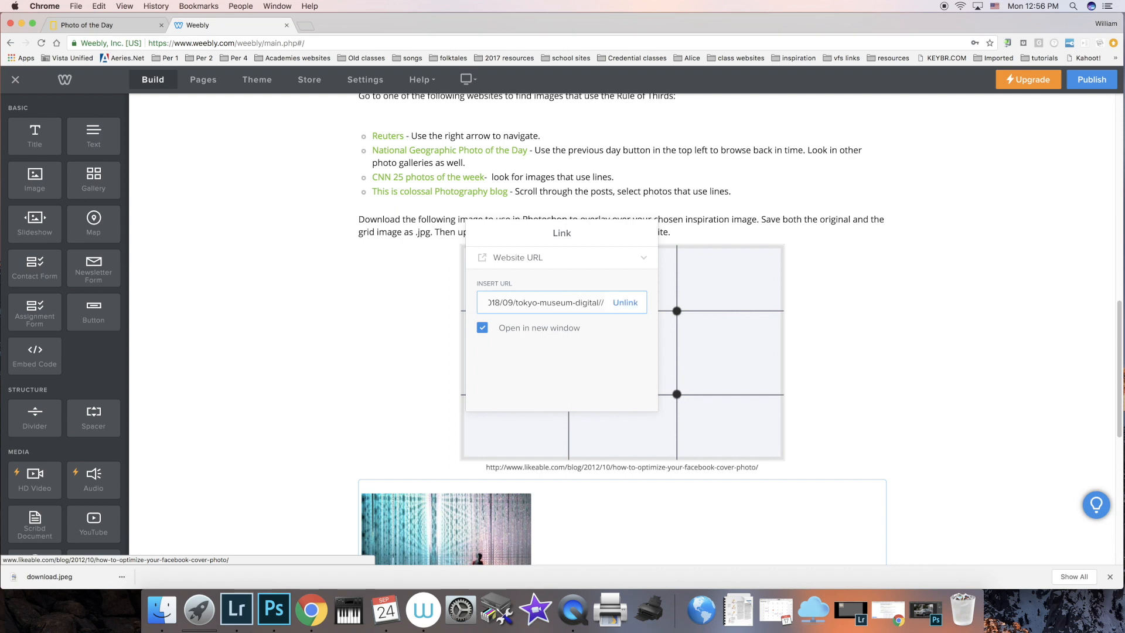
click(926, 375)
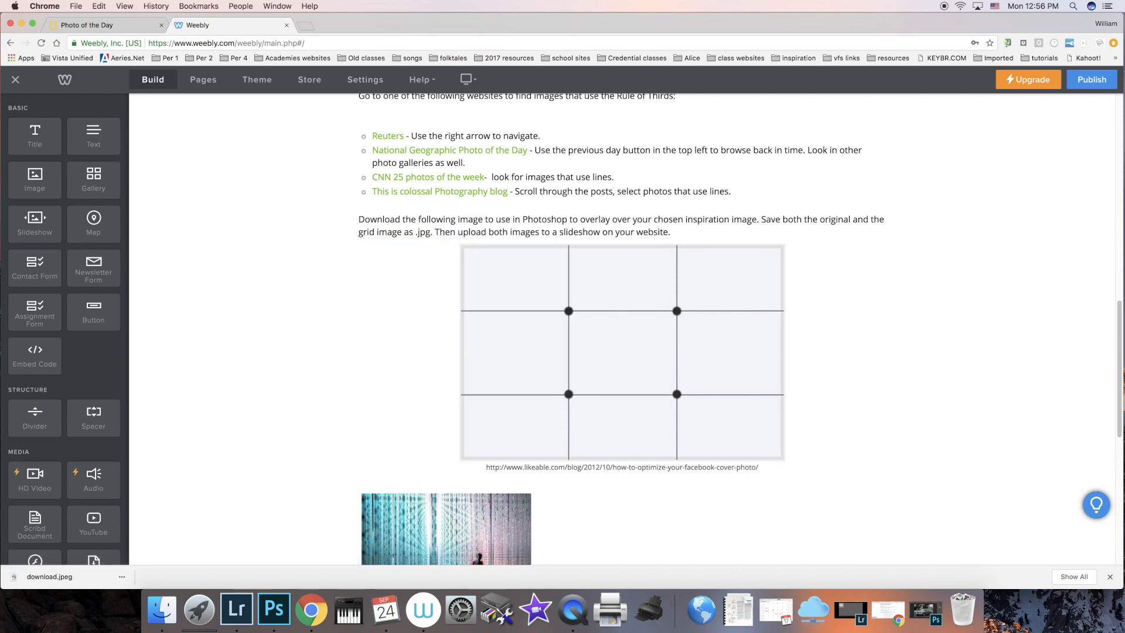
Step: Save the rule-of-thirds grid image from the page as JPEG 4756998 in the "rule of thirds" folder
scroll(662, 503, down, 5)
scroll(469, 381, down, 1)
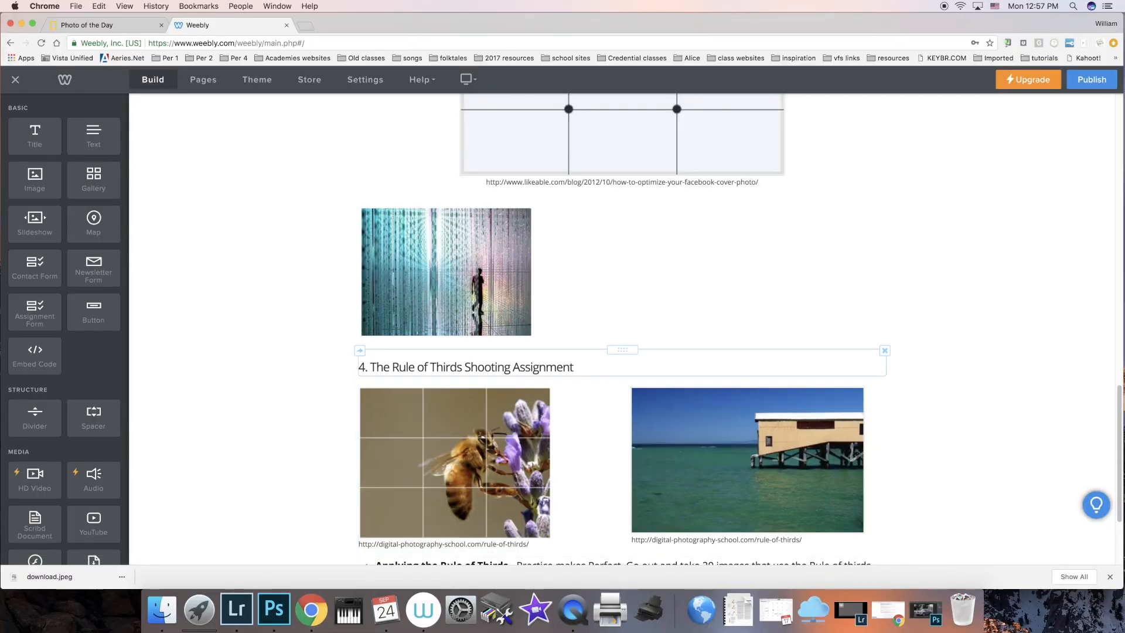
scroll(585, 363, up, 5)
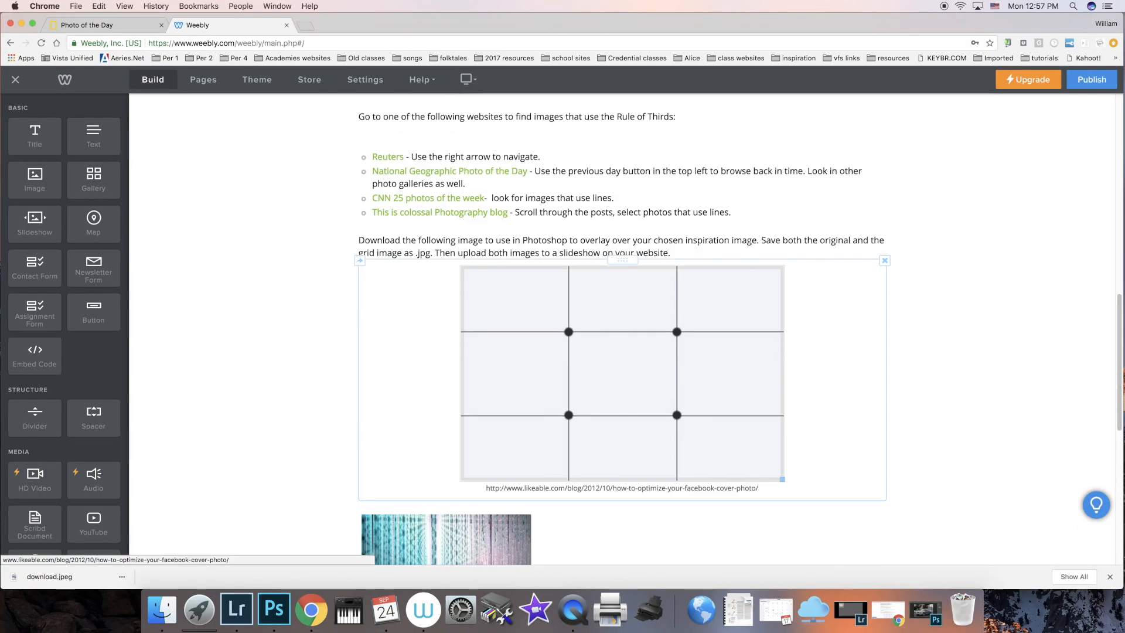
right_click(659, 307)
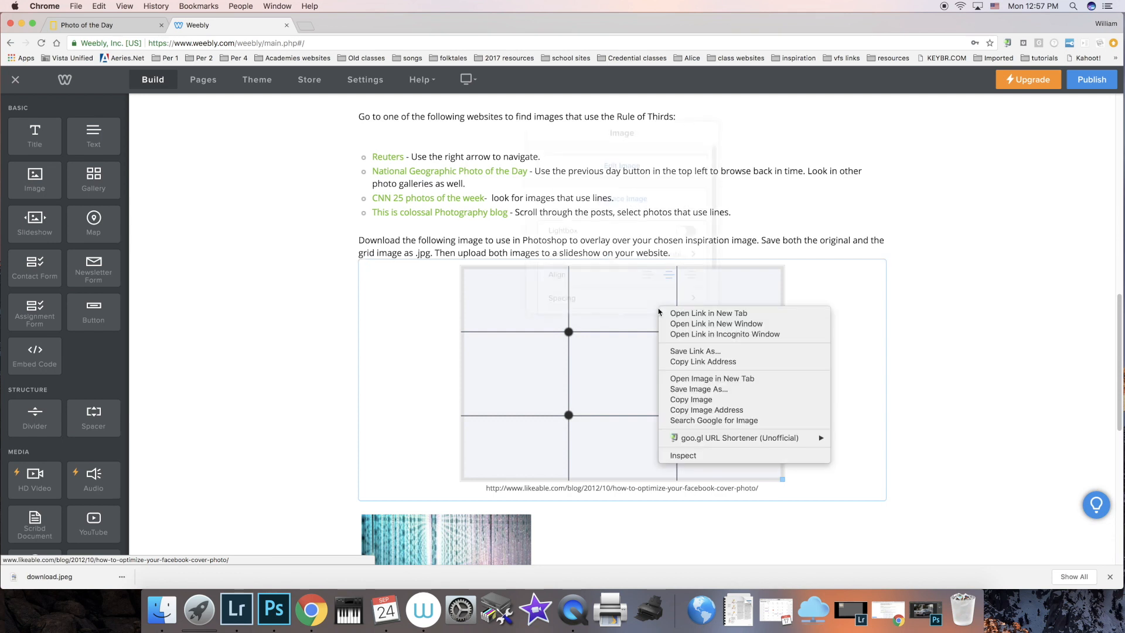
click(697, 389)
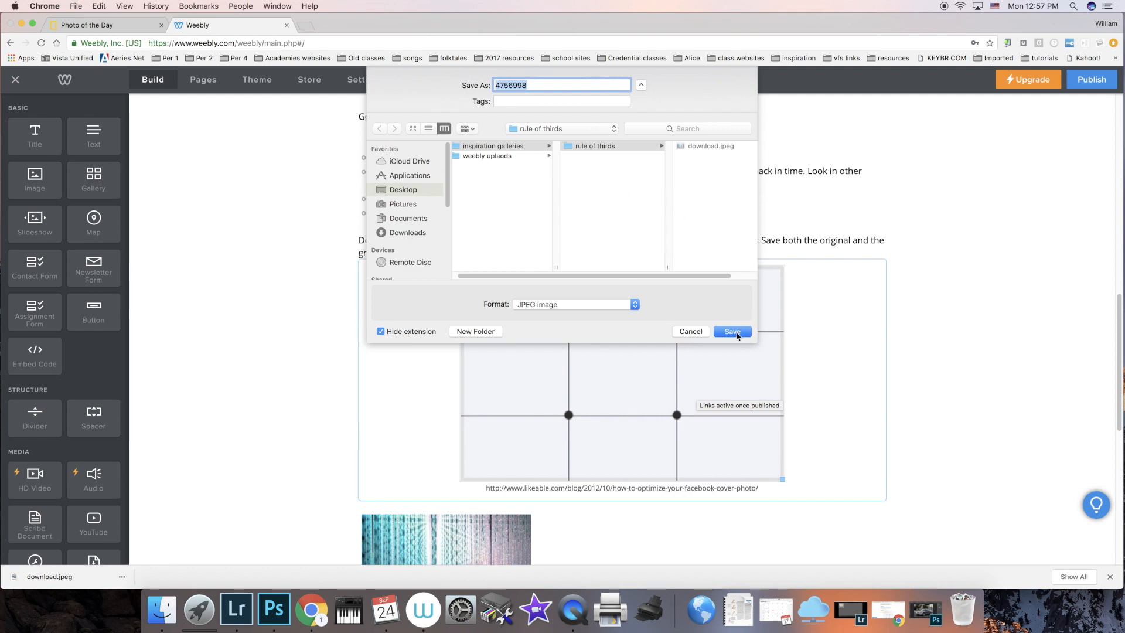
click(732, 332)
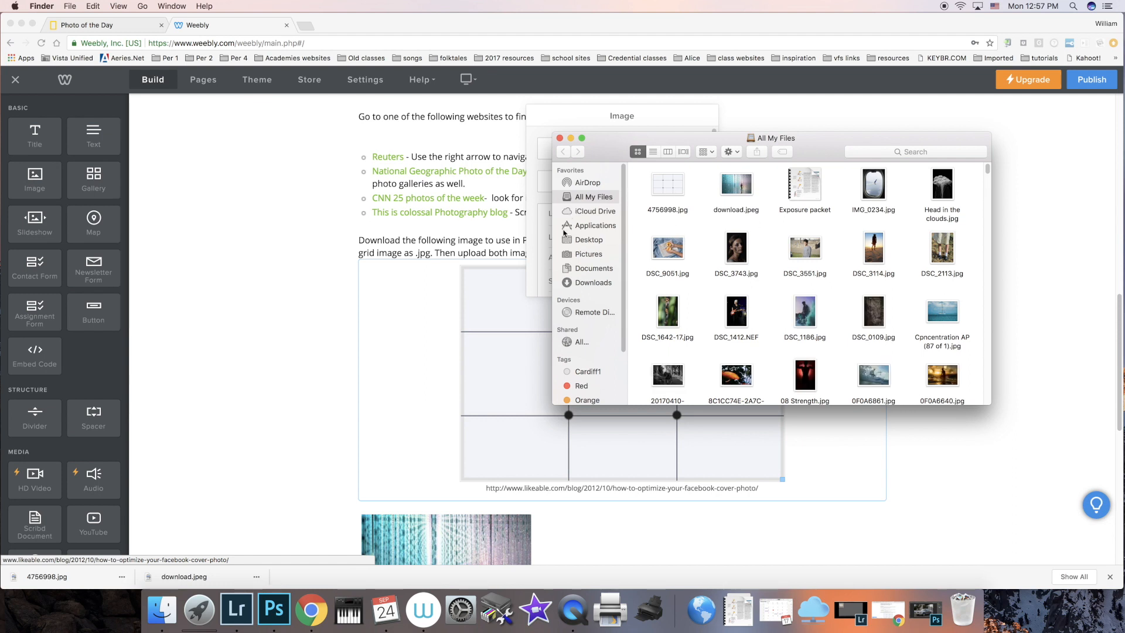
Step: Open 4756998.jpg and download.jpeg from the "rule of thirds" folder, inside the Desktop's inspiration galleries folder, in Adobe Photoshop CC 2017
click(588, 240)
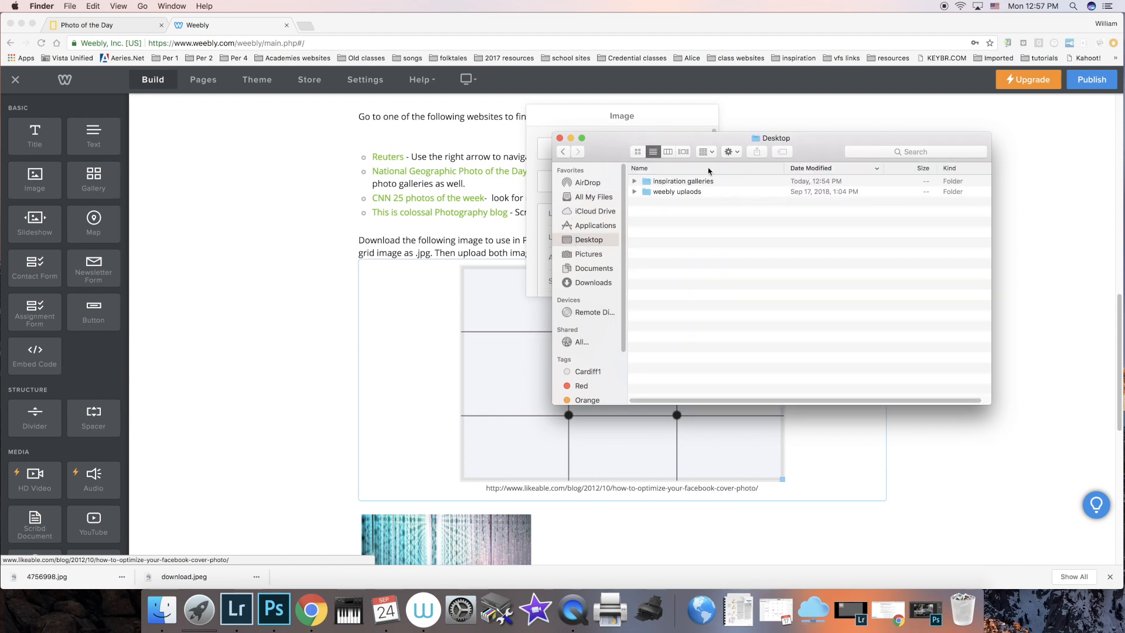
double_click(688, 182)
click(681, 182)
double_click(680, 182)
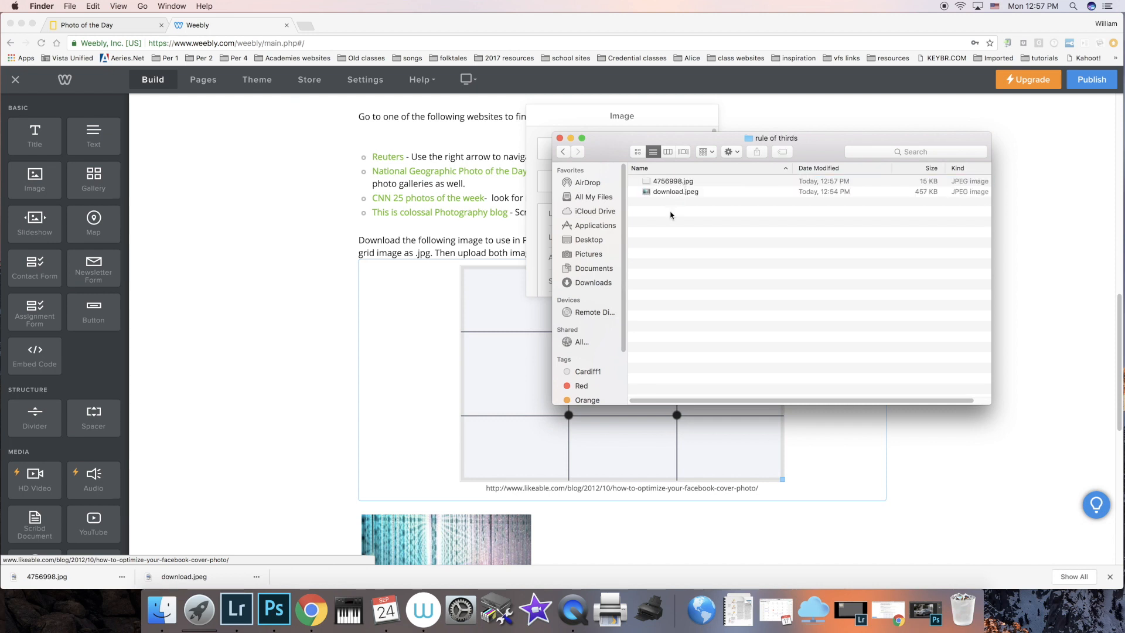
drag(662, 204, 654, 183)
right_click(653, 183)
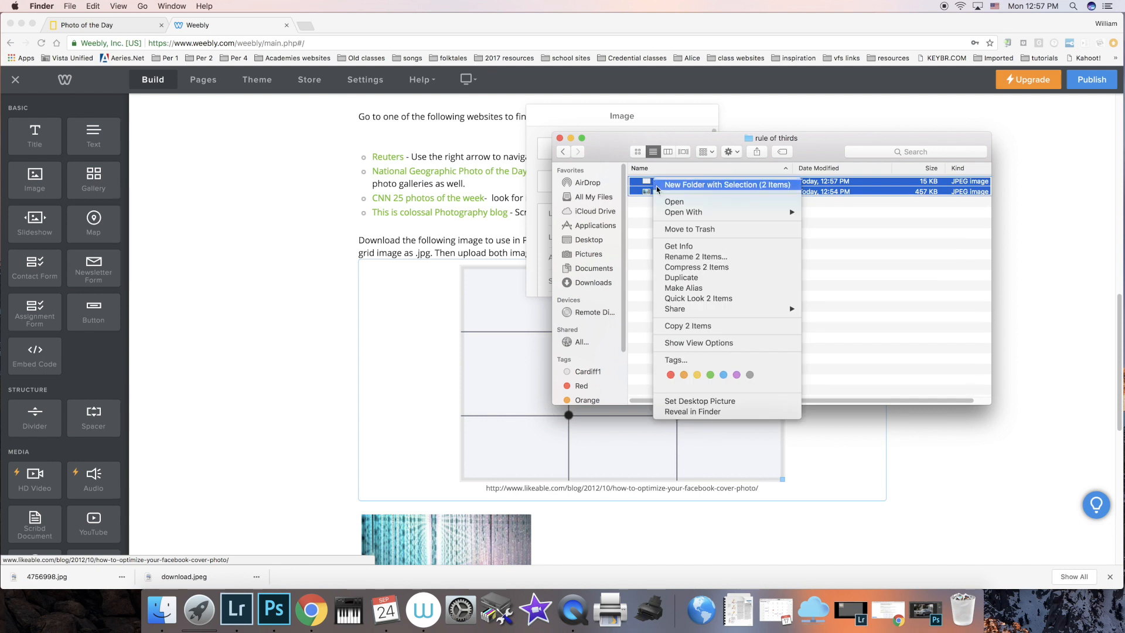
mouse_move(674, 215)
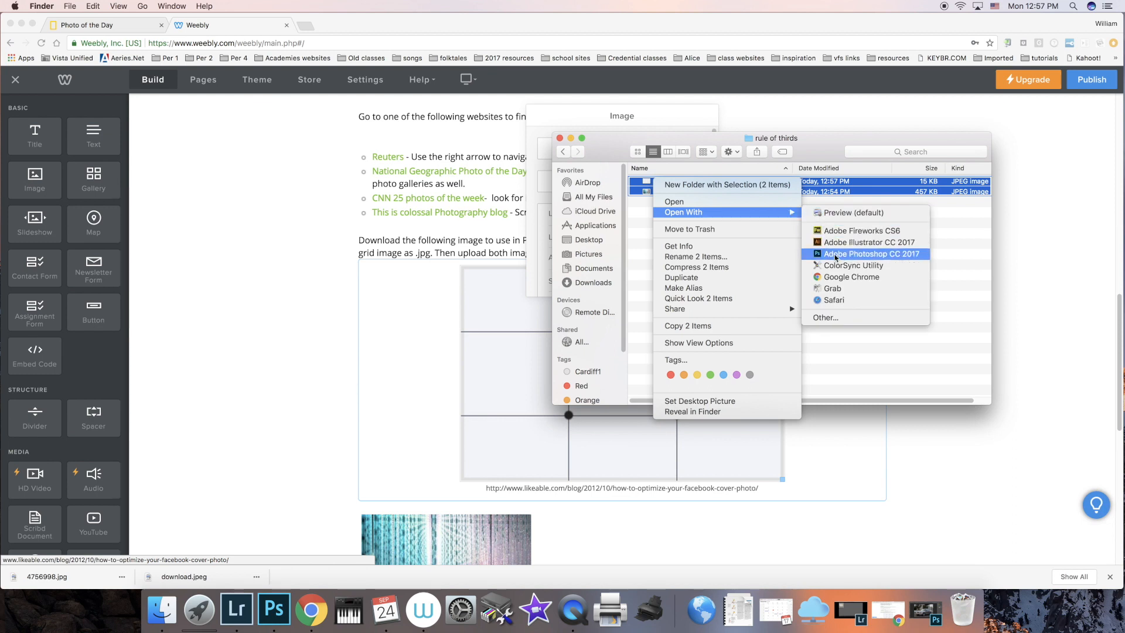
click(834, 258)
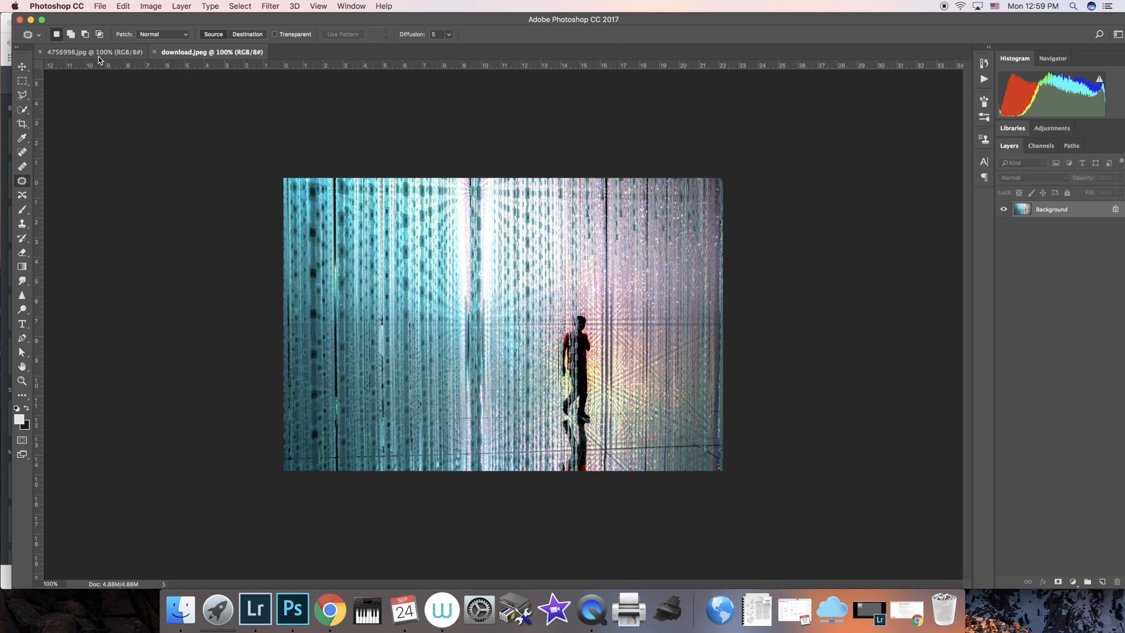
Step: Copy the entire grid image from 4756998.jpg and paste it as a new layer over the photo in download.jpeg
click(83, 55)
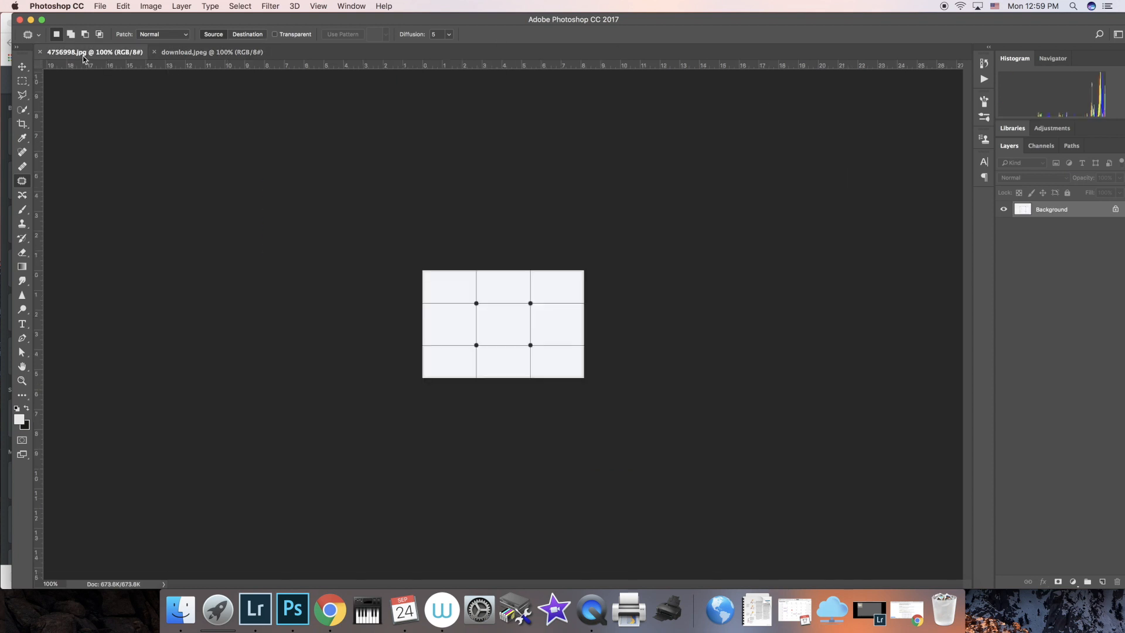
click(197, 56)
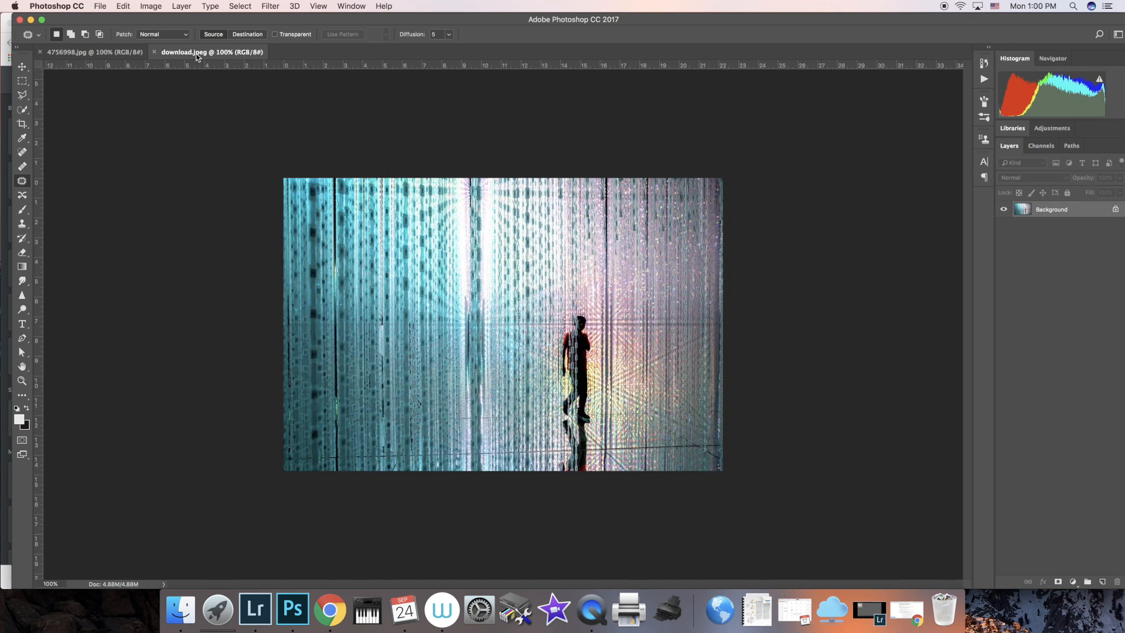
click(107, 53)
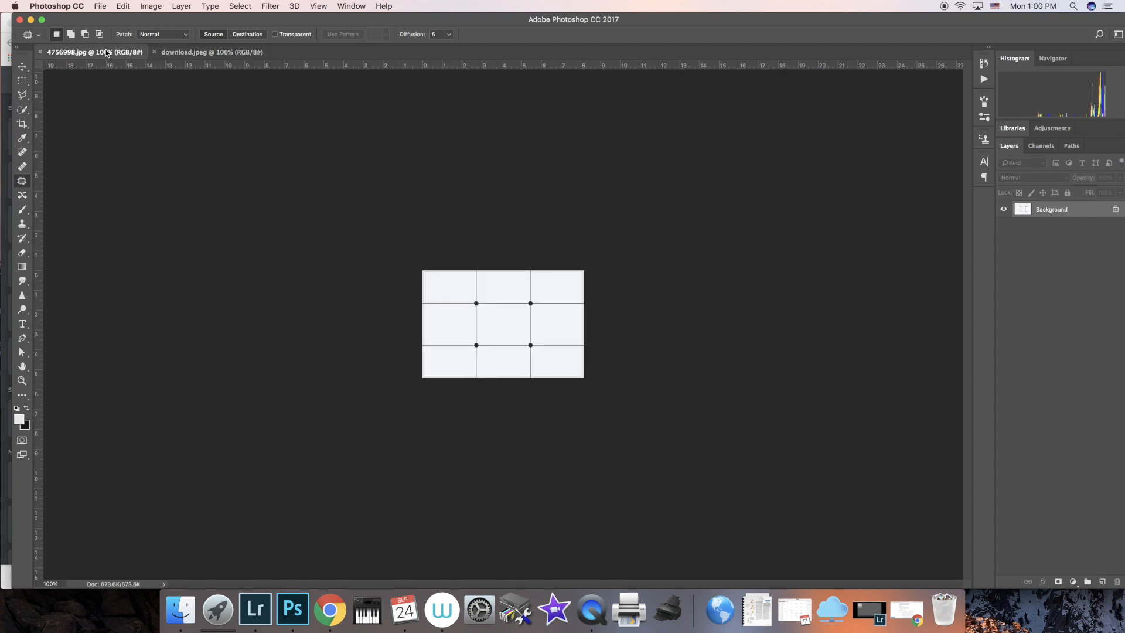
click(175, 54)
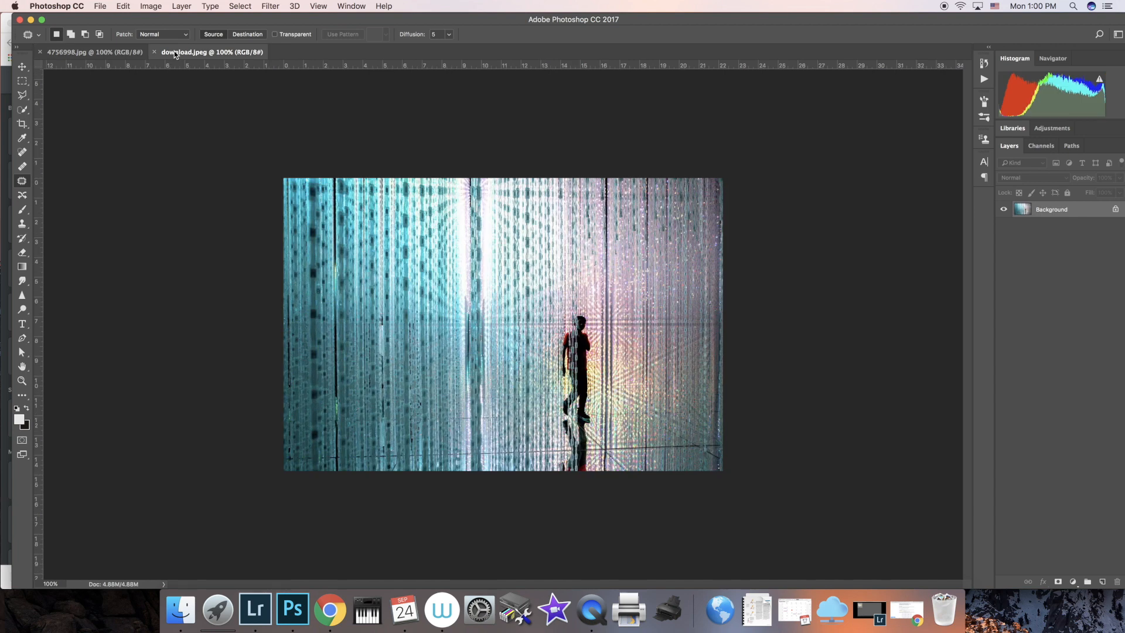
click(105, 53)
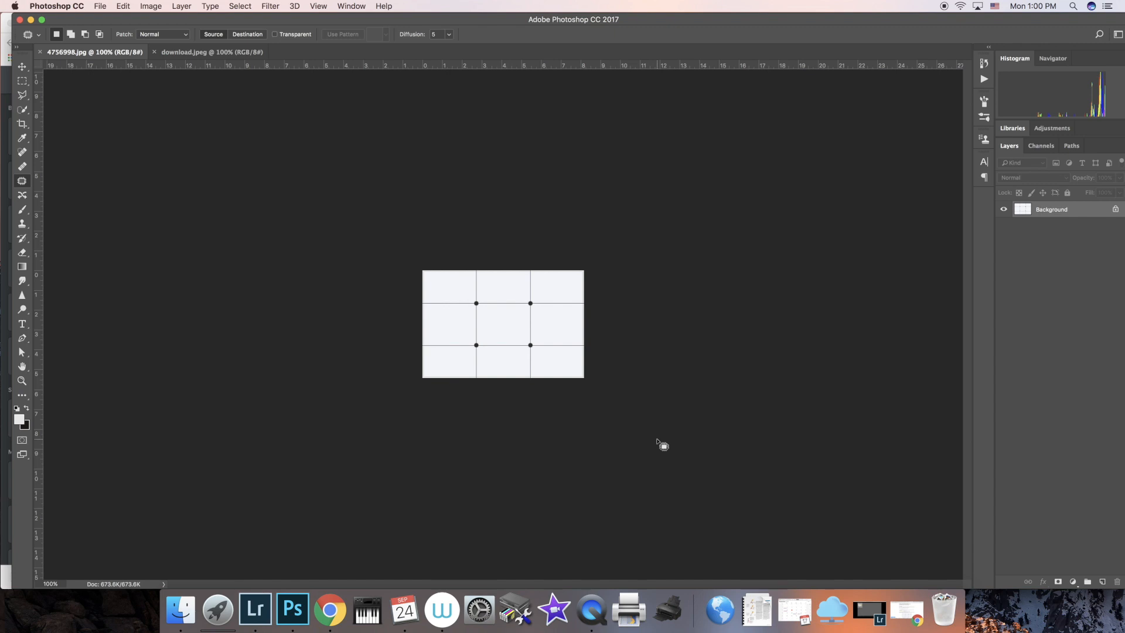
key(super+a)
key(super+c)
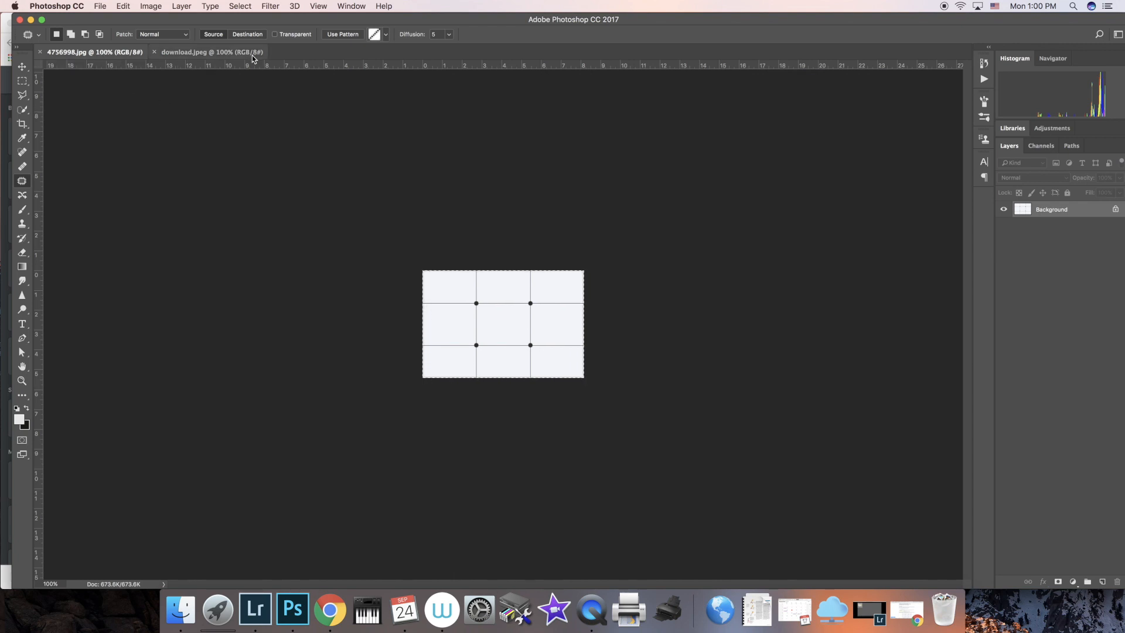
click(219, 52)
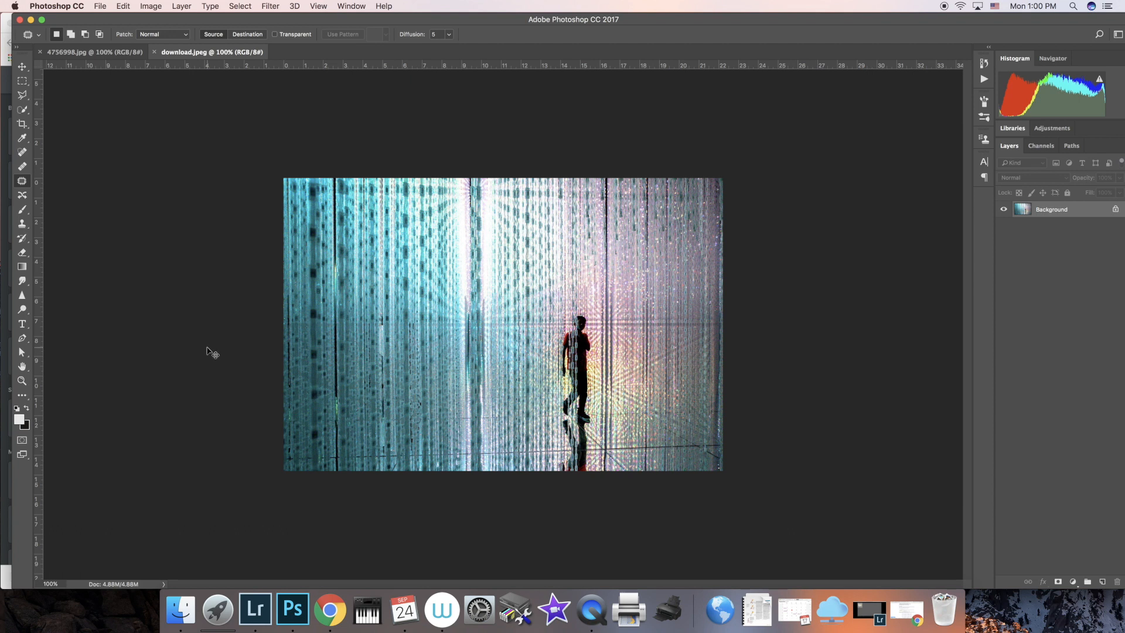
key(super+v)
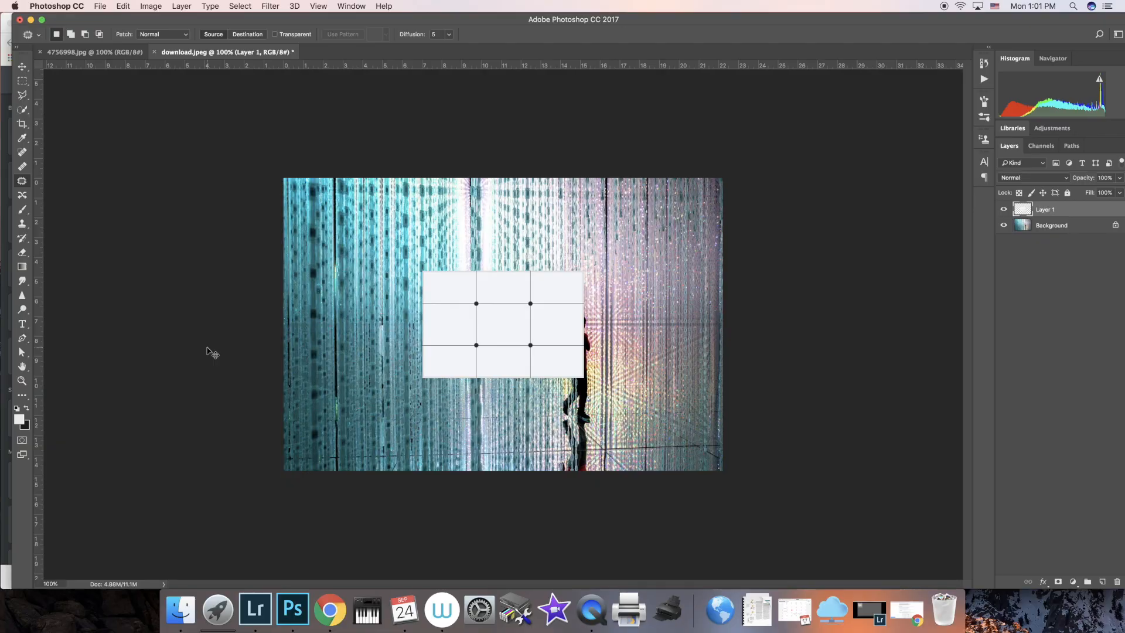
Step: Free-transform the pasted grid layer so it stretches to all four corners of the photo
key(super+t)
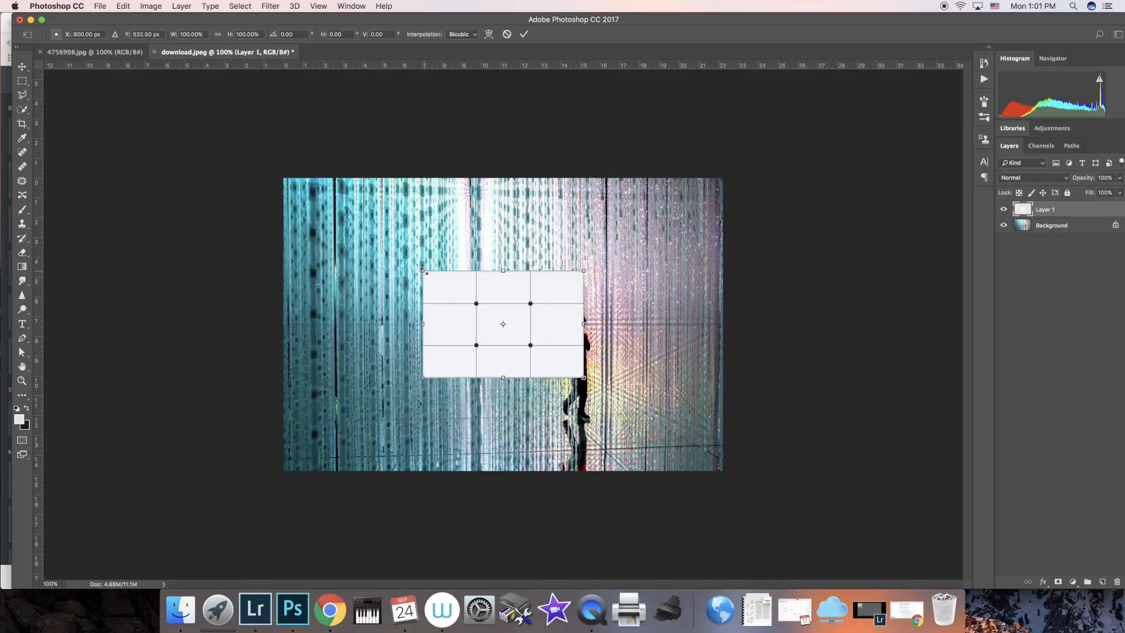
drag(422, 269, 287, 182)
drag(584, 378, 722, 470)
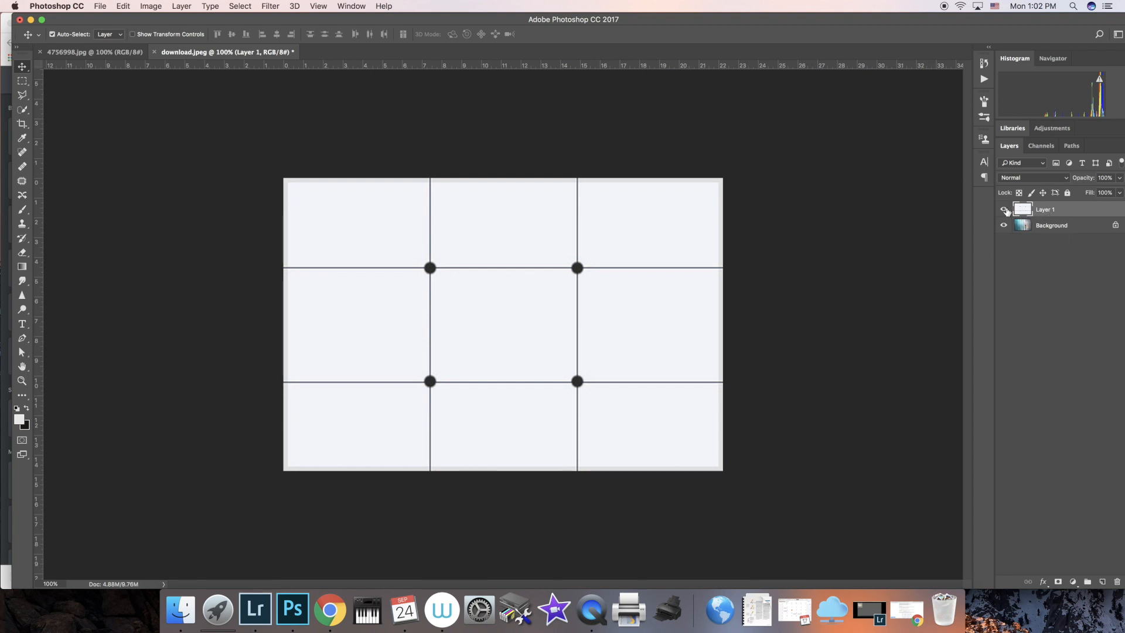
Step: Toggle the grid layer's visibility off and on to compare it with the photo underneath
click(1004, 209)
click(1005, 209)
click(1004, 210)
click(1005, 209)
click(1005, 209)
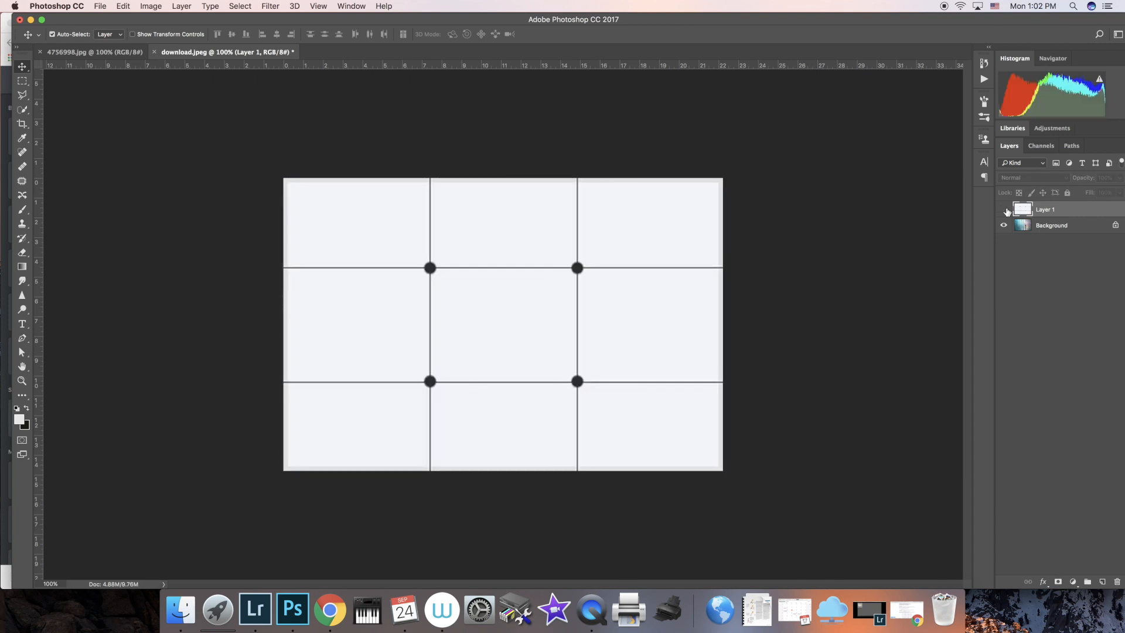
click(1005, 209)
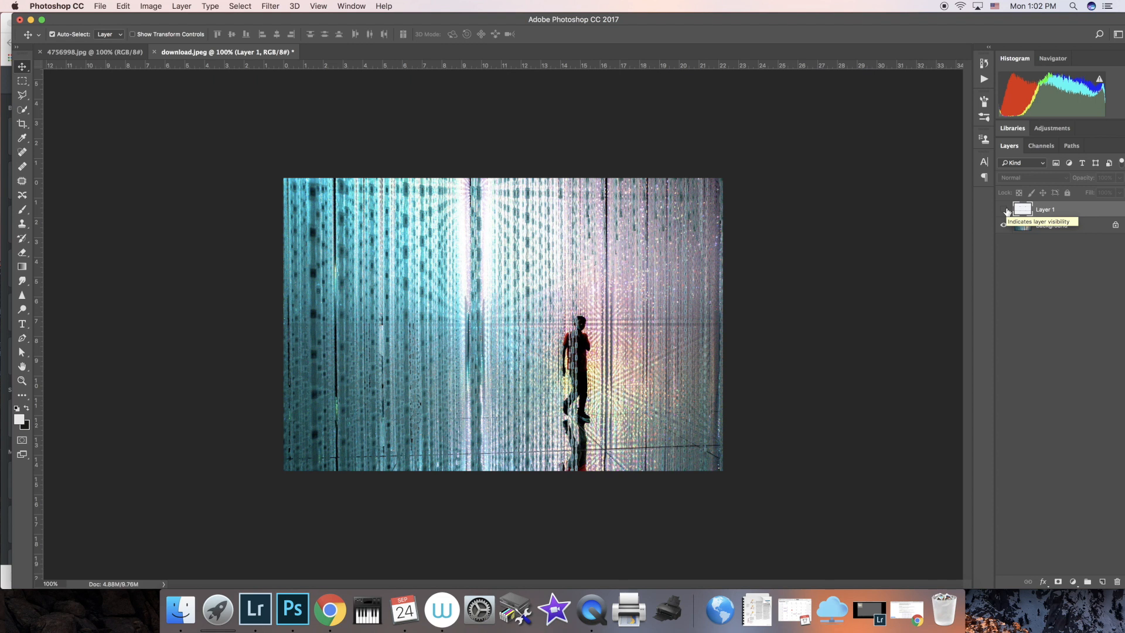
click(1005, 209)
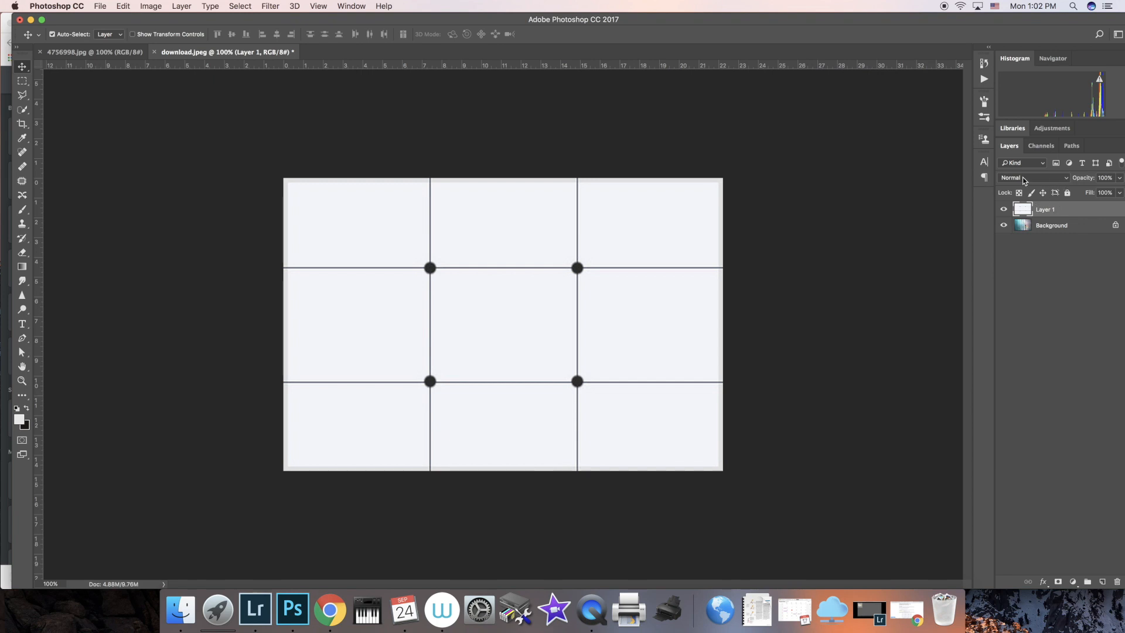
Step: Try the Screen, Overlay, Soft Light and Linear Light blend modes on the grid layer
click(1062, 182)
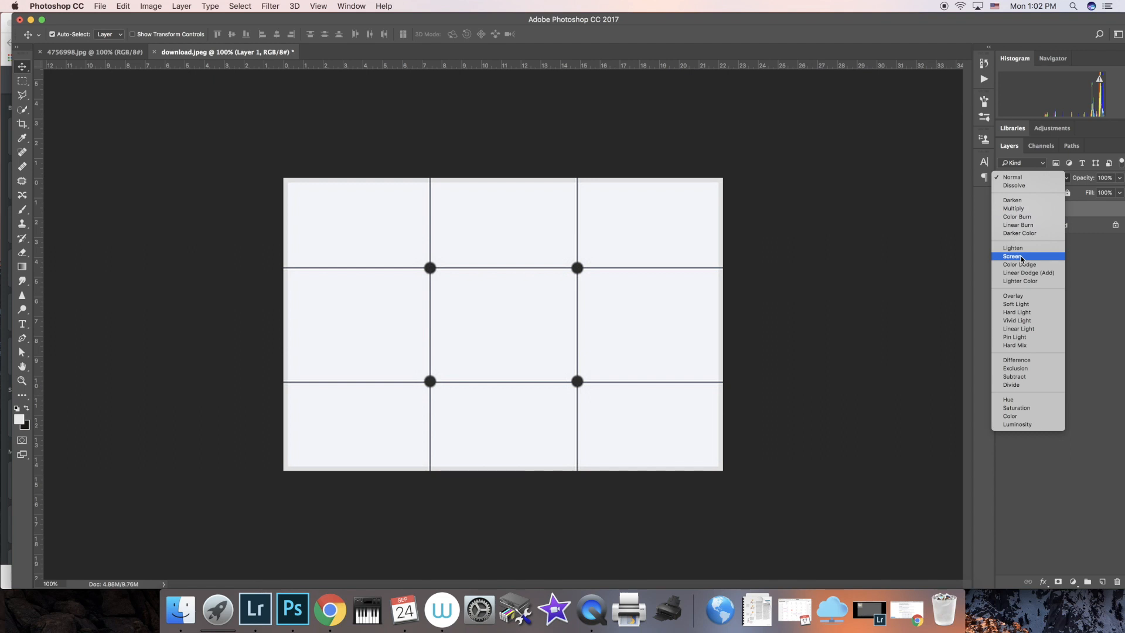
click(1021, 257)
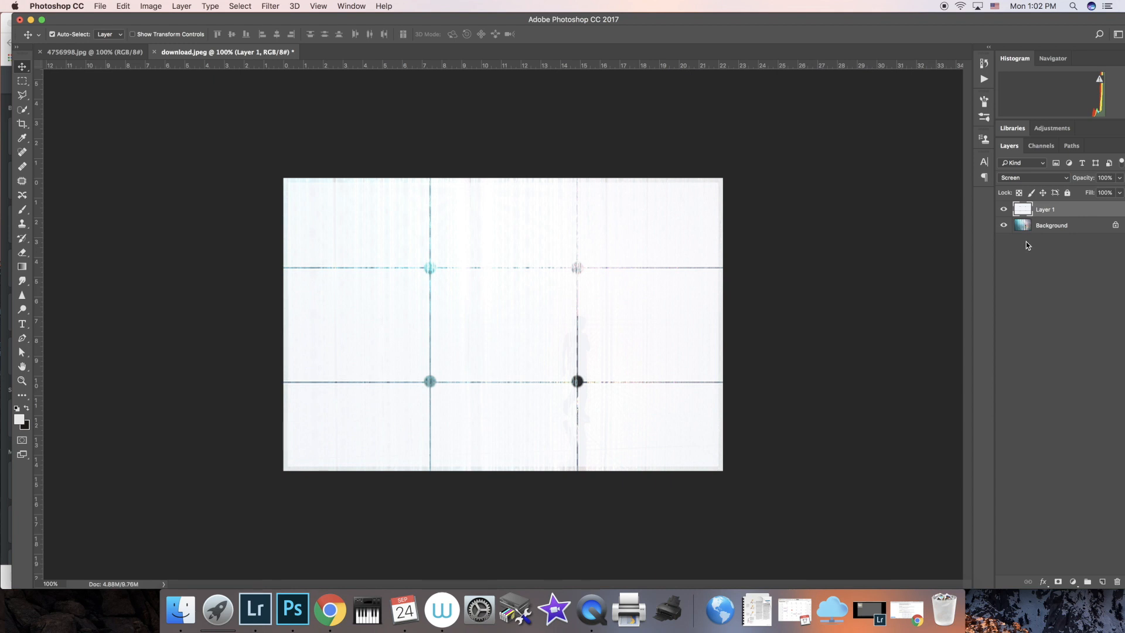
click(1030, 179)
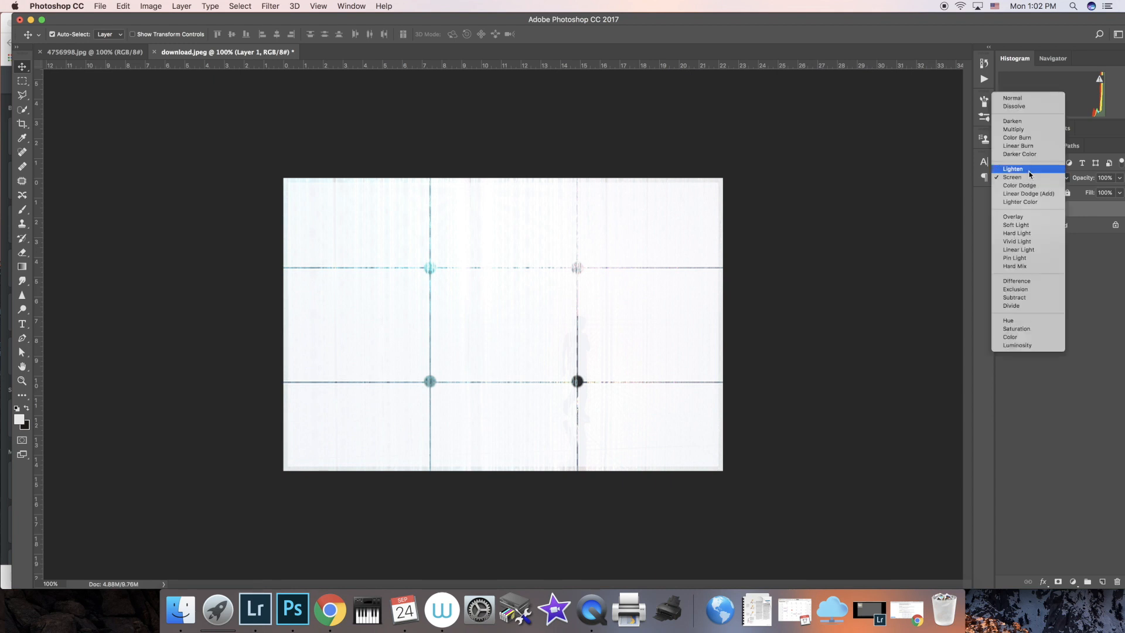
click(1020, 217)
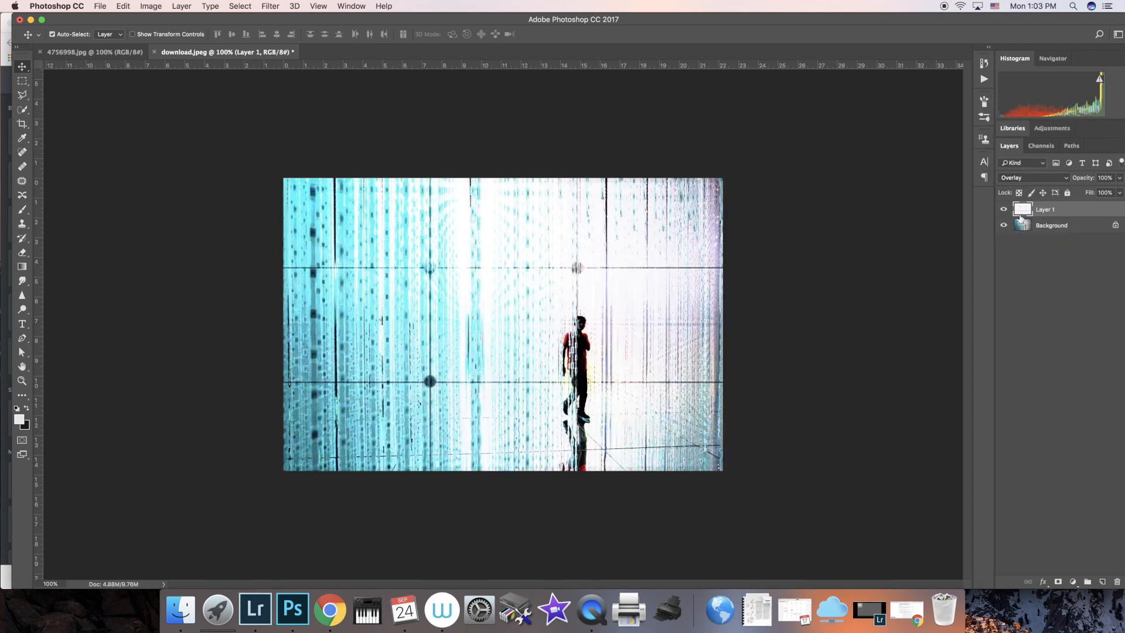
click(1026, 177)
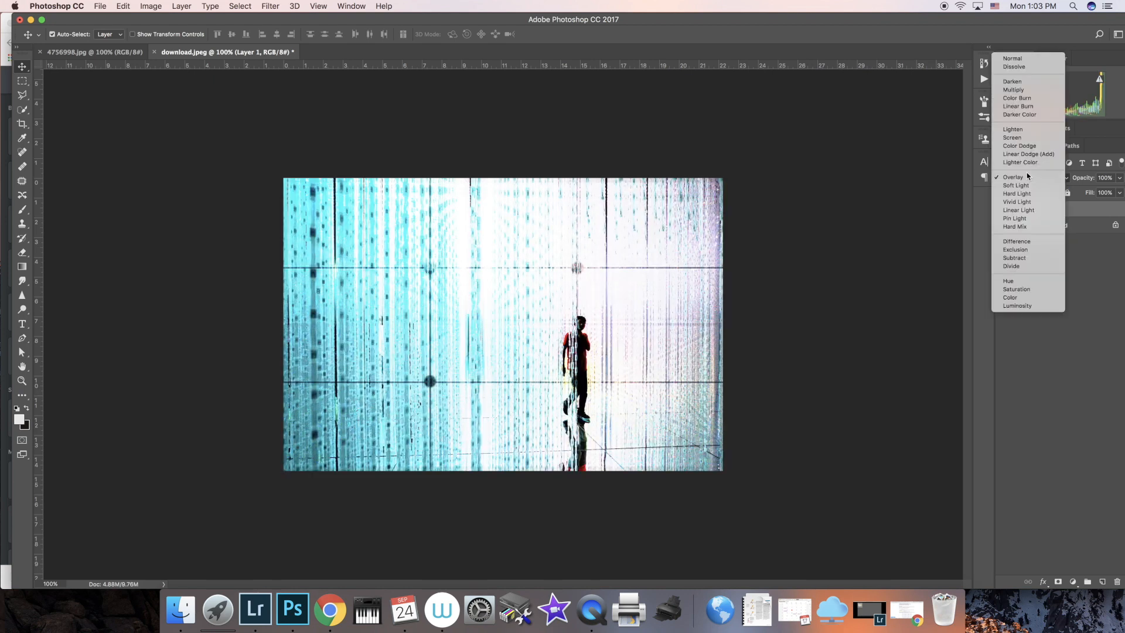
click(1021, 185)
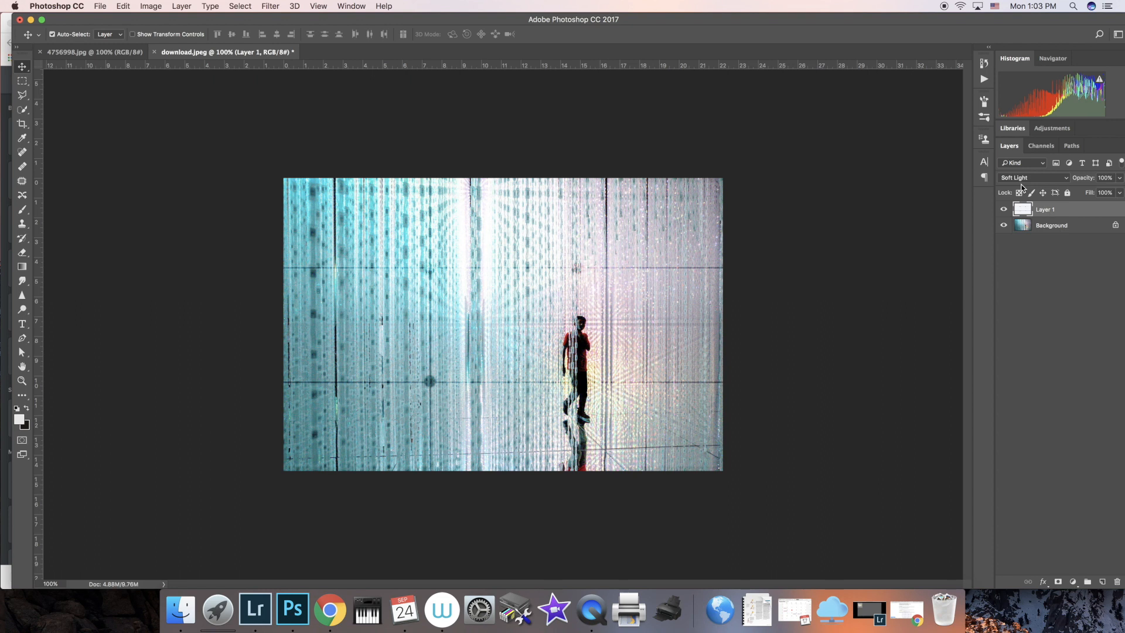
click(1022, 180)
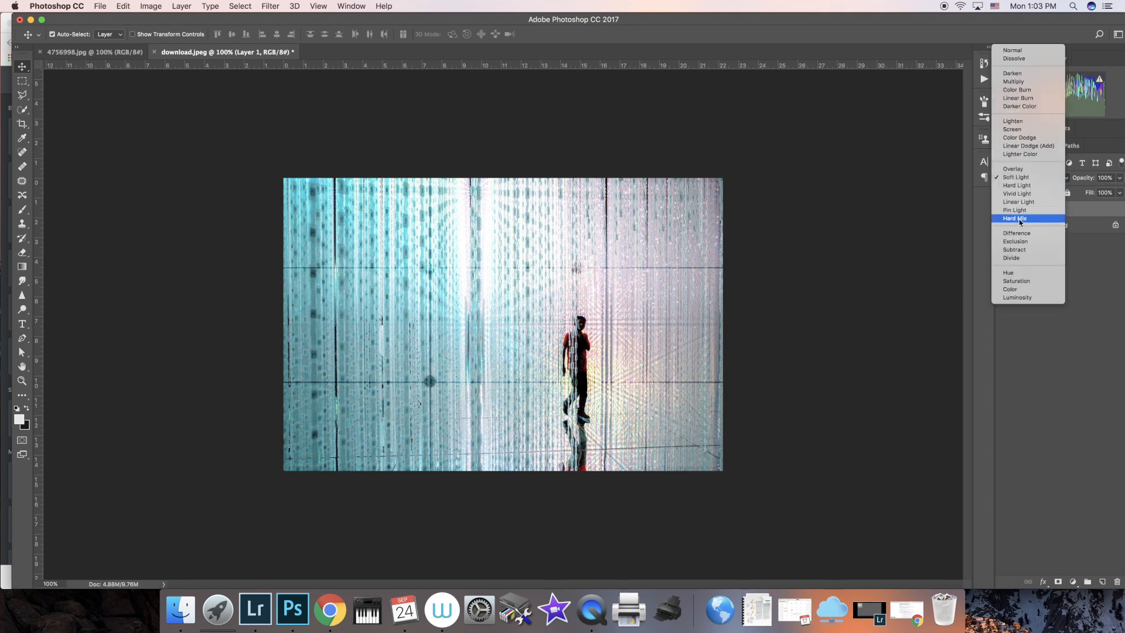
click(1020, 202)
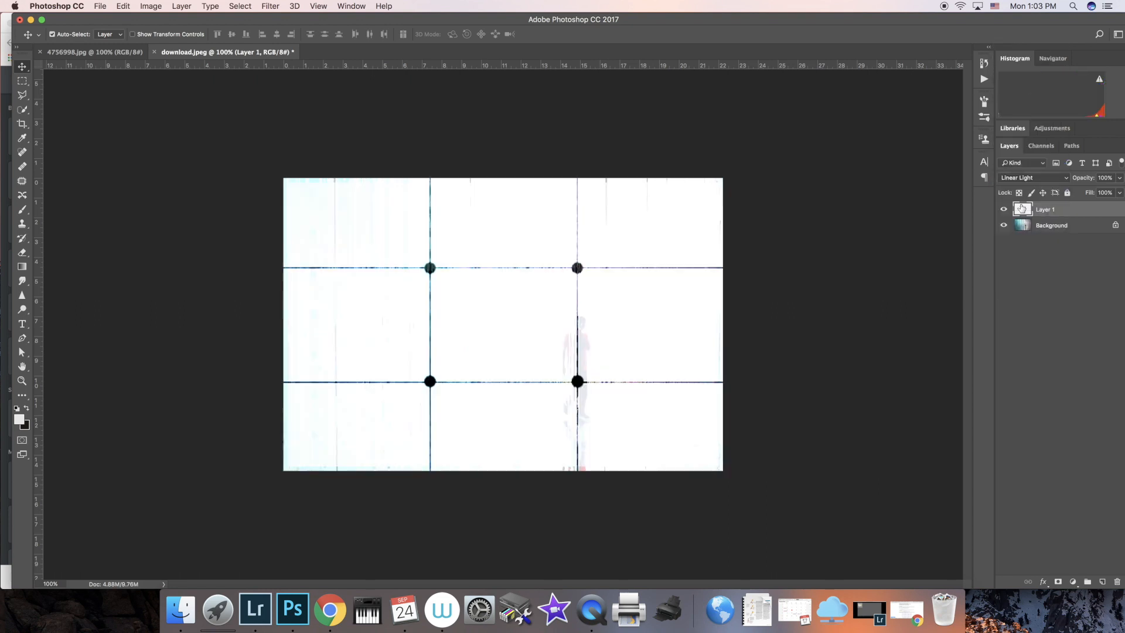
Step: Set the grid layer's blend mode to Multiply and check the overlay by hiding and showing the layer
click(1022, 178)
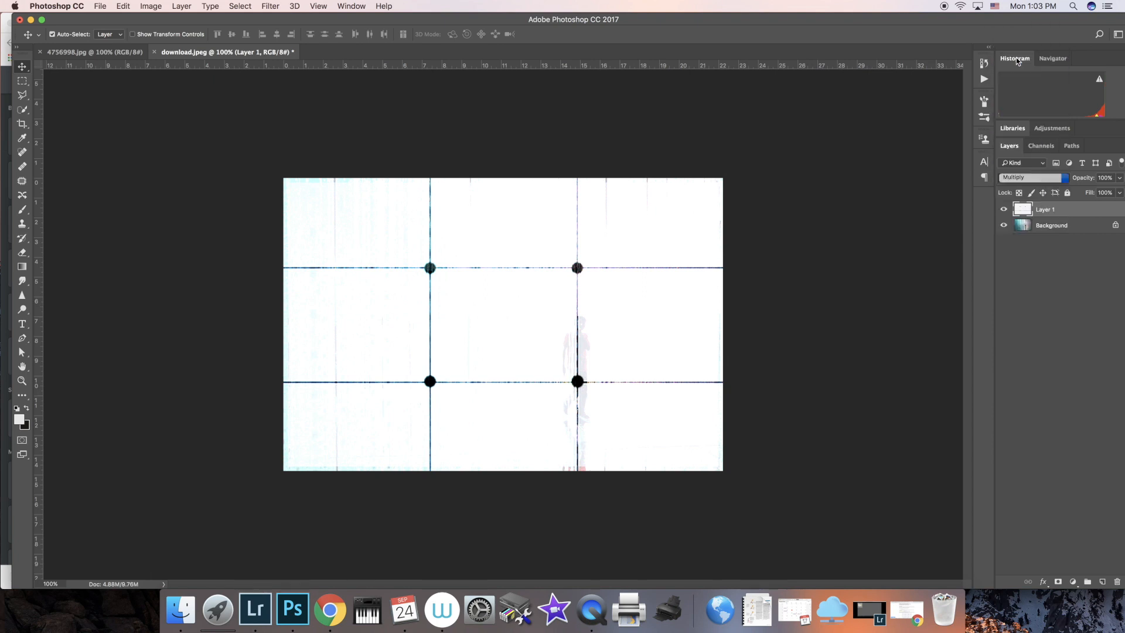
click(1016, 58)
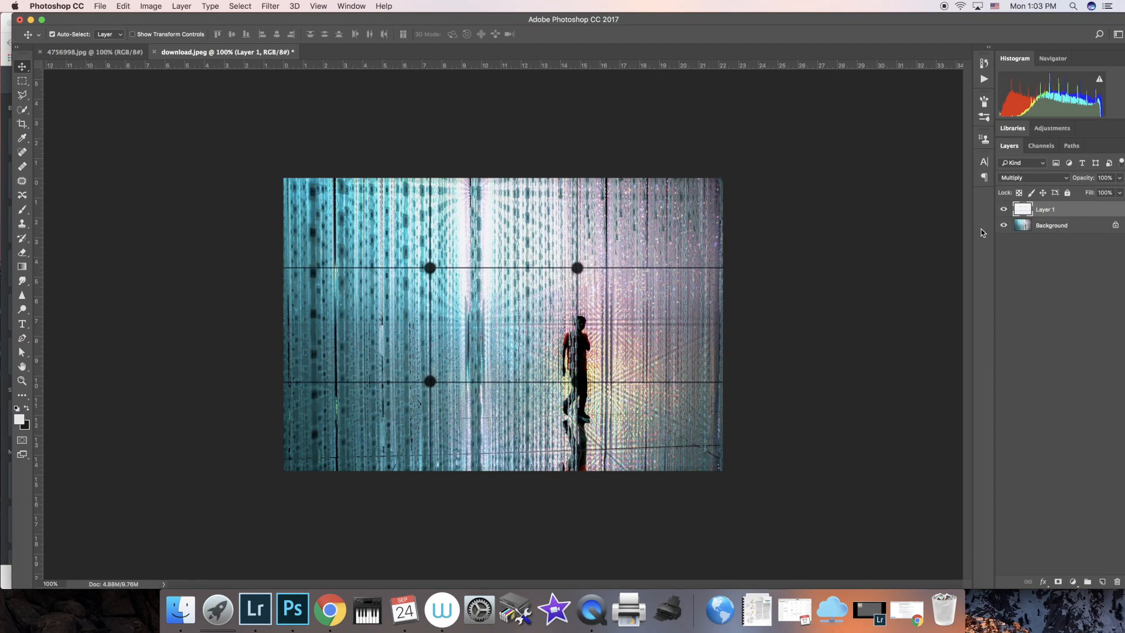
click(1004, 209)
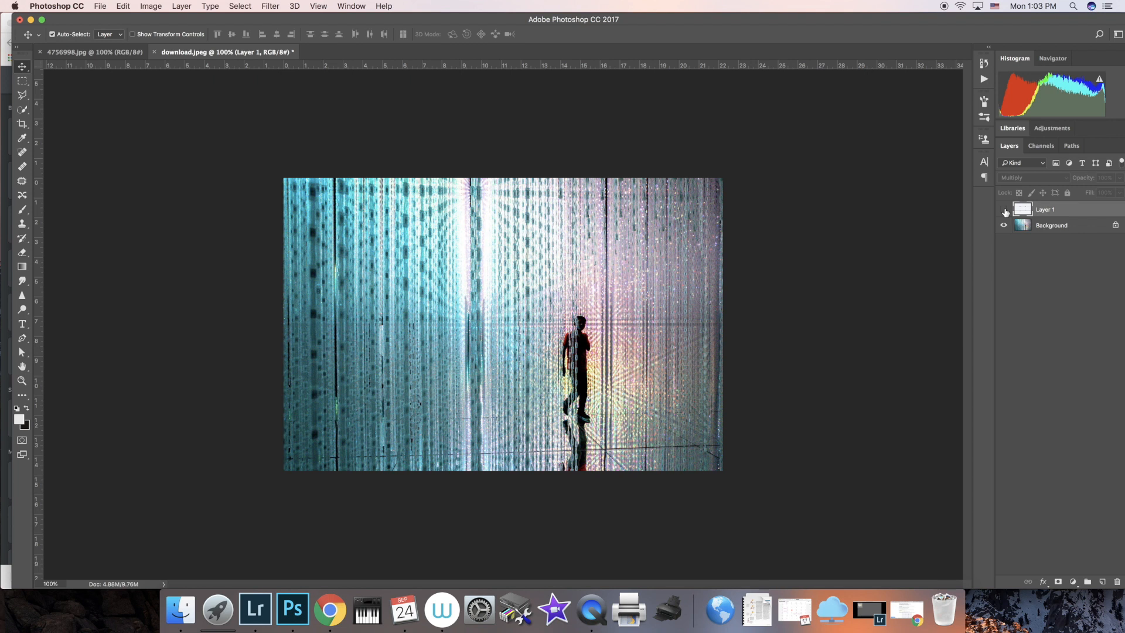
click(1004, 209)
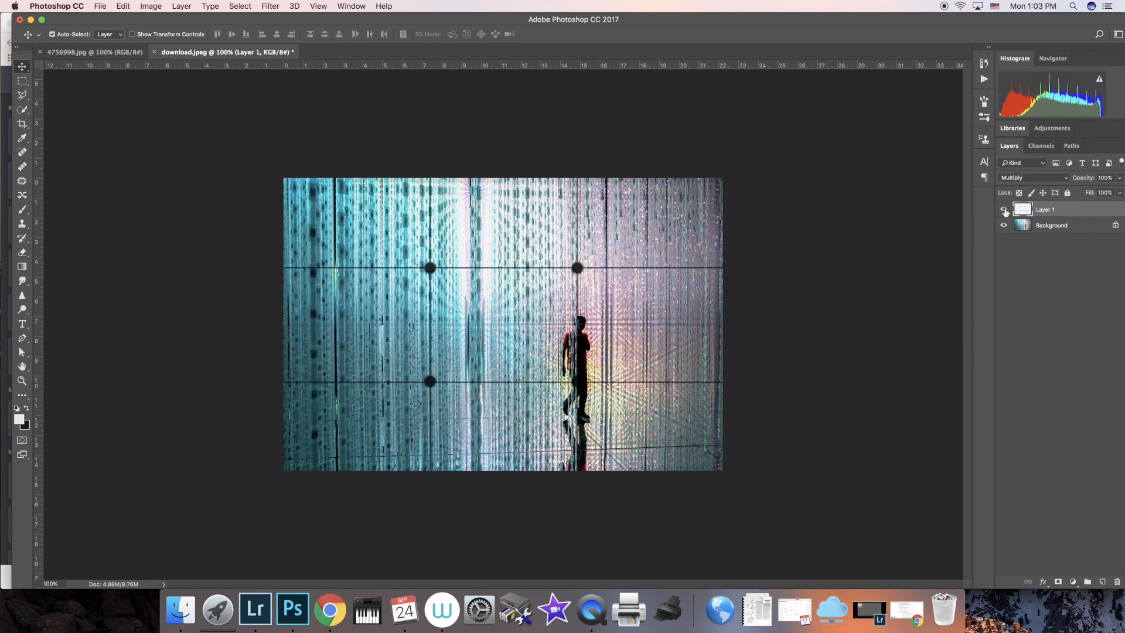
click(1004, 210)
click(1004, 210)
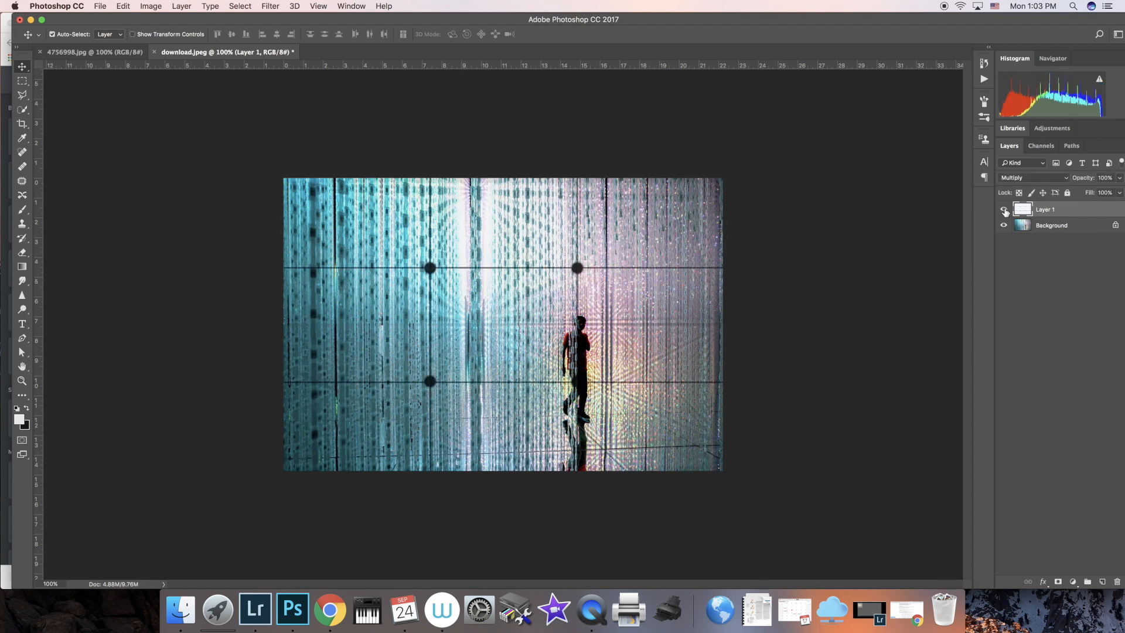